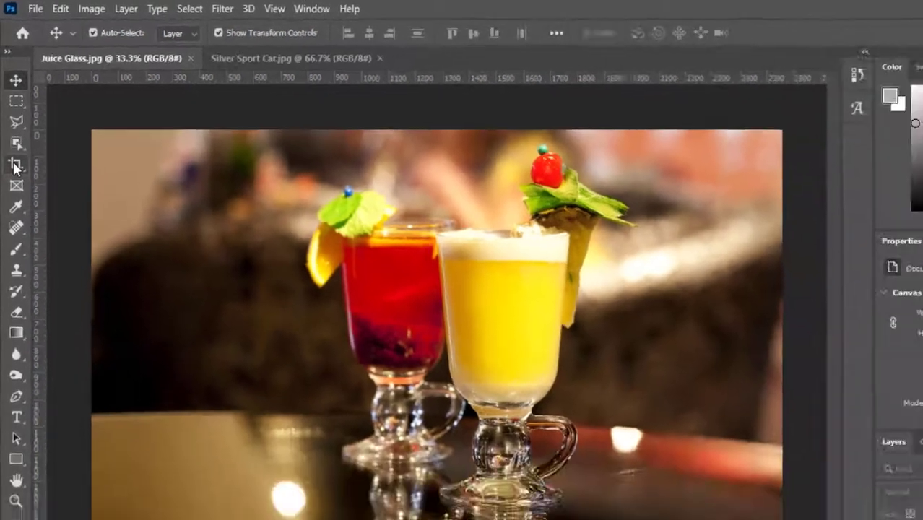
Step: Crop the Juice Glass photo to 1544×1425 px, tightly framing both drinks and their garnishes
{"action": "left_click", "coordinate": [18, 201]}
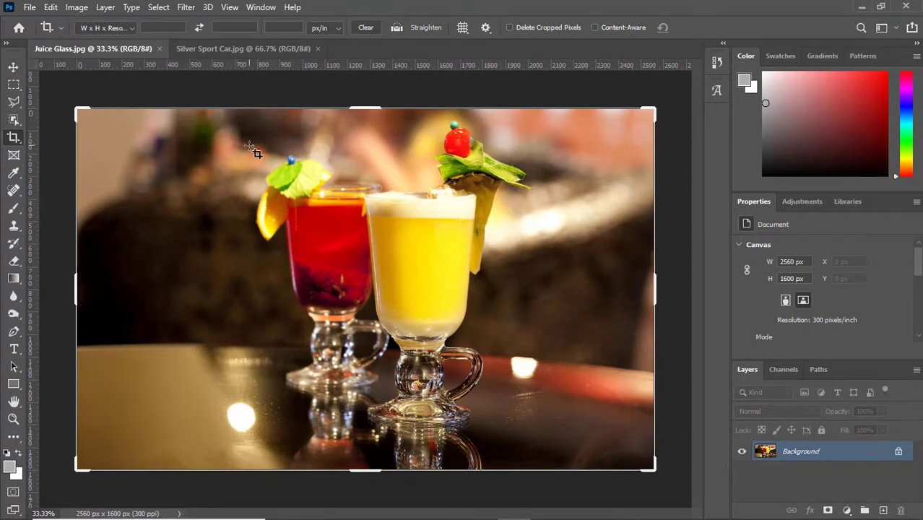
{"action": "mouse_move", "coordinate": [232, 140]}
{"action": "left_mouse_down"}
{"action": "mouse_move", "coordinate": [511, 345]}
{"action": "mouse_move", "coordinate": [552, 392]}
{"action": "mouse_move", "coordinate": [539, 444]}
{"action": "left_mouse_up"}
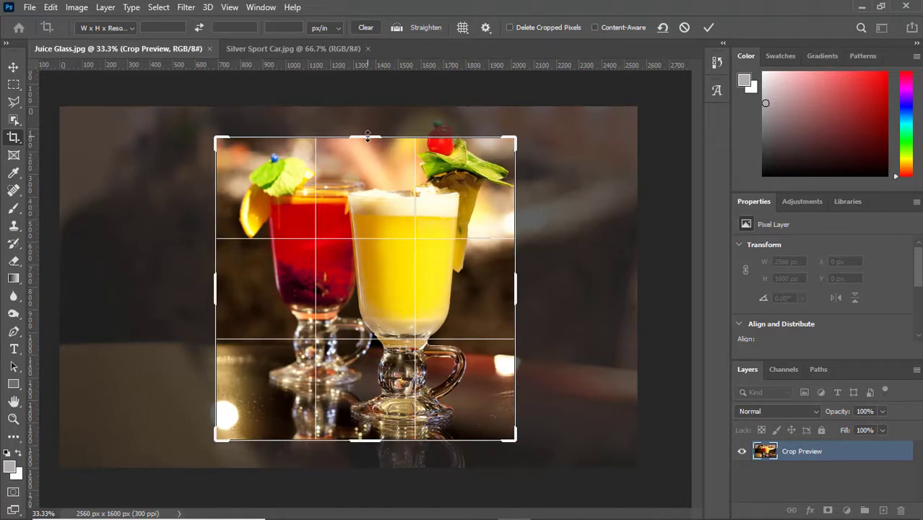
{"action": "left_click_drag", "start_coordinate": [367, 136], "coordinate": [371, 125]}
{"action": "mouse_move", "coordinate": [514, 126]}
{"action": "left_mouse_down"}
{"action": "mouse_move", "coordinate": [503, 128]}
{"action": "mouse_move", "coordinate": [514, 123]}
{"action": "left_mouse_up"}
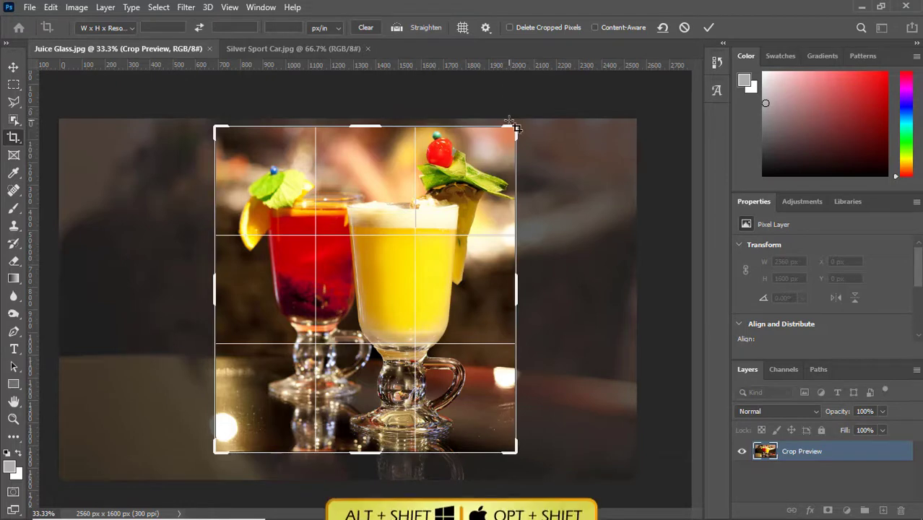
{"action": "left_click_drag", "start_coordinate": [514, 129], "coordinate": [499, 148]}
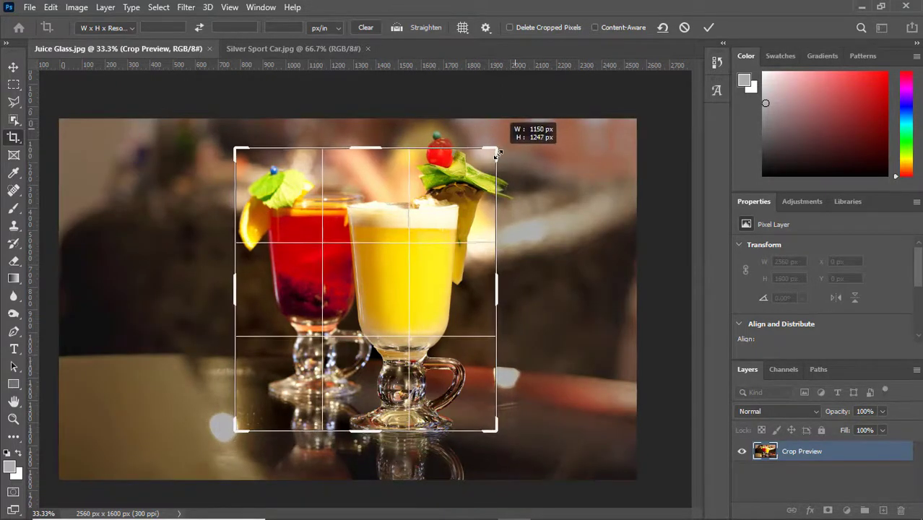
{"action": "mouse_move", "coordinate": [498, 148]}
{"action": "left_mouse_down"}
{"action": "mouse_move", "coordinate": [489, 153]}
{"action": "mouse_move", "coordinate": [538, 131]}
{"action": "left_mouse_up"}
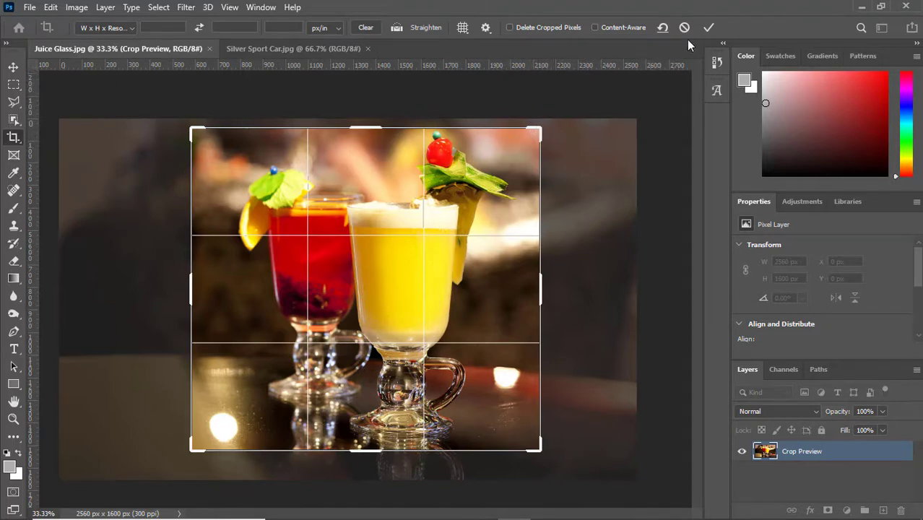
{"action": "left_click", "coordinate": [707, 27]}
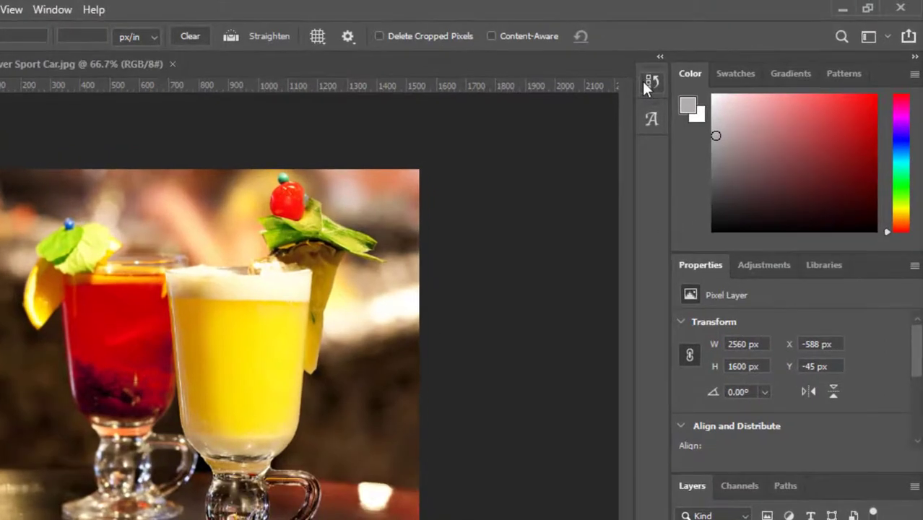
Step: Revert to the Juice Glass.jpg history snapshot, then show the History panel beside the photo
{"action": "left_click", "coordinate": [649, 82]}
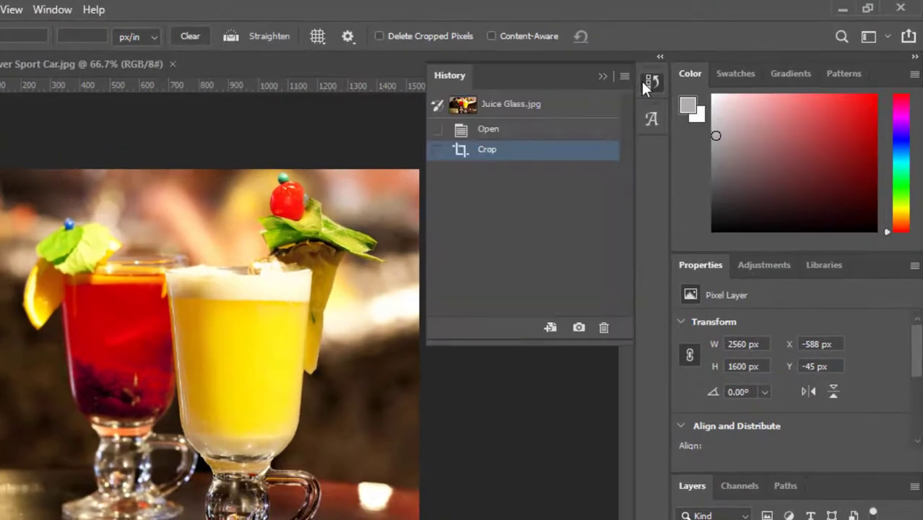
{"action": "left_click", "coordinate": [488, 110]}
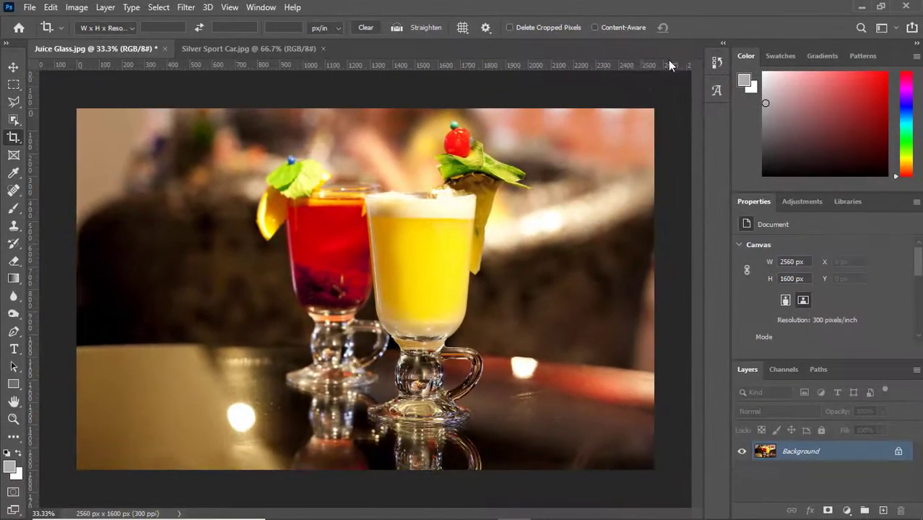
{"action": "left_click", "coordinate": [647, 86]}
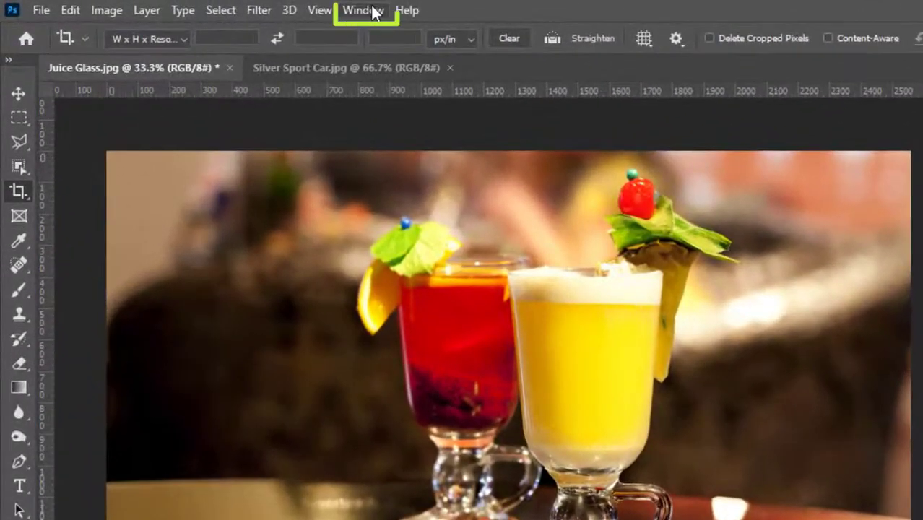
{"action": "left_click", "coordinate": [371, 13]}
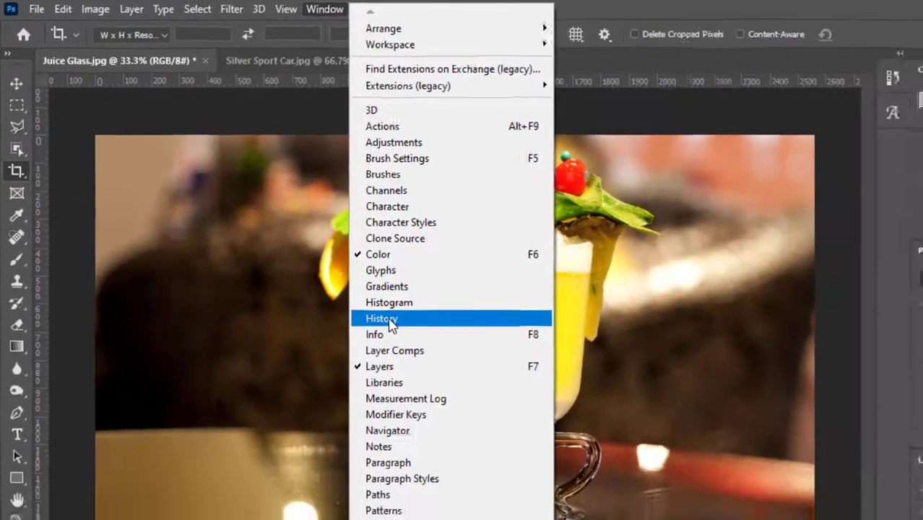
{"action": "left_click", "coordinate": [433, 355]}
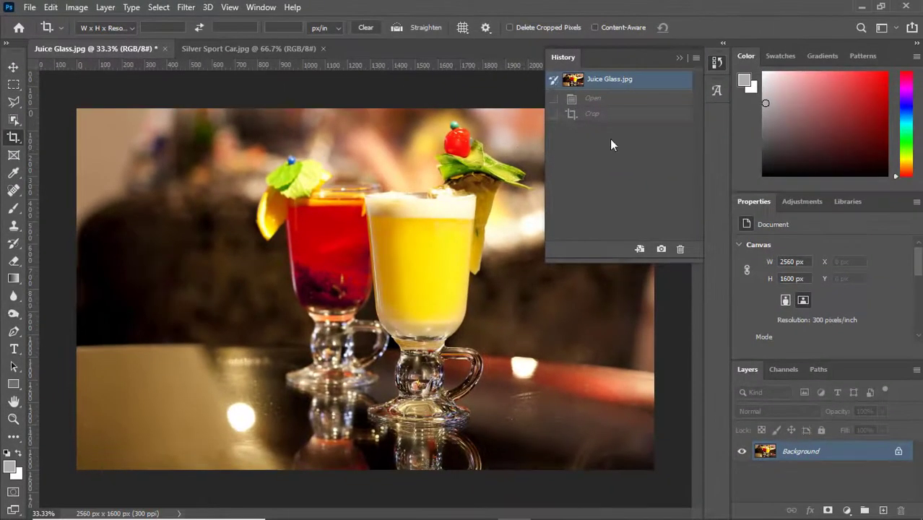
Step: Try the Ratio crop preset, then return to W x H x Resolution cropping
{"action": "left_click", "coordinate": [678, 57]}
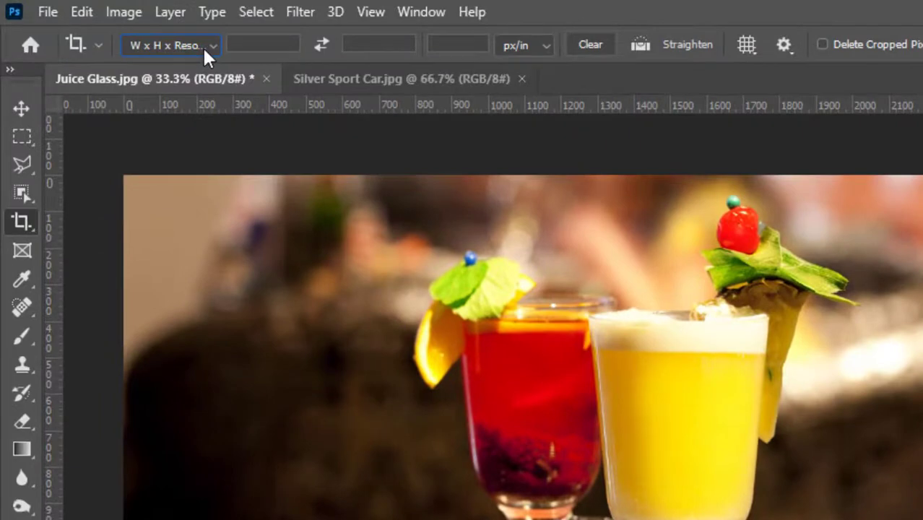
{"action": "left_click", "coordinate": [206, 52]}
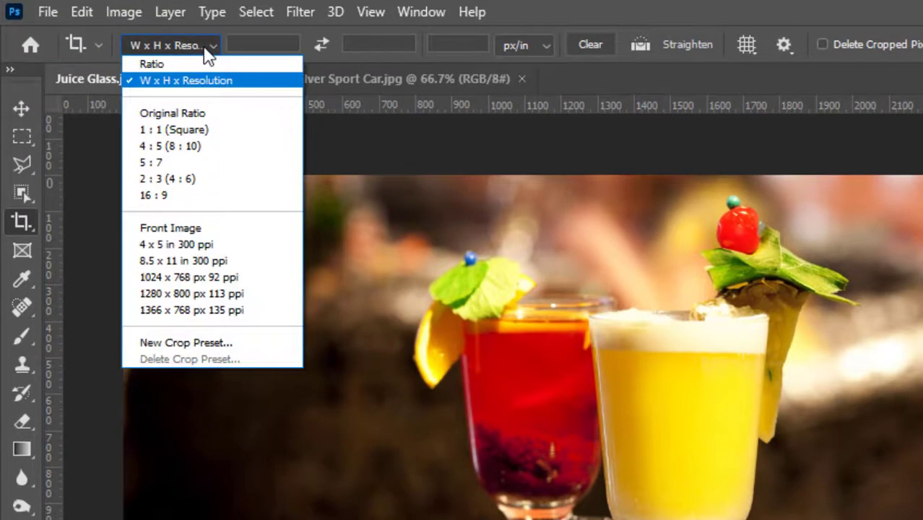
{"action": "left_click", "coordinate": [200, 64]}
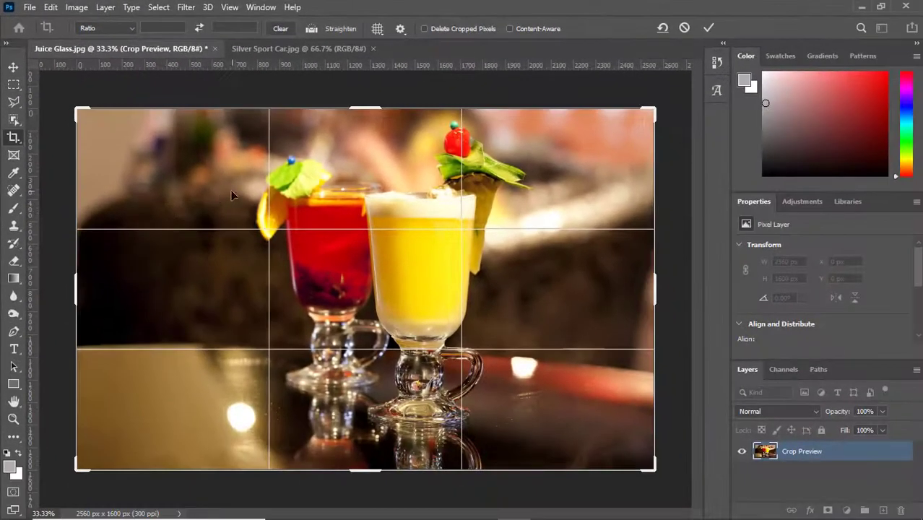
{"action": "left_click", "coordinate": [92, 28]}
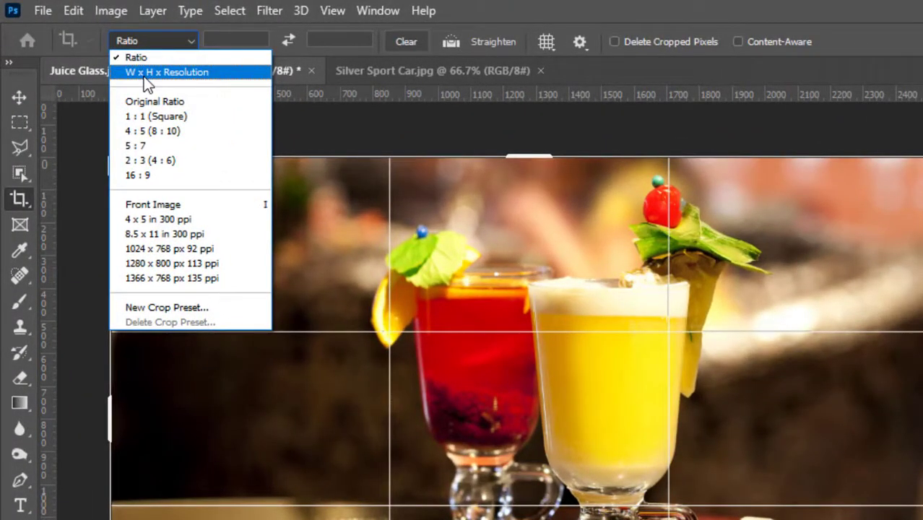
{"action": "left_click", "coordinate": [144, 75]}
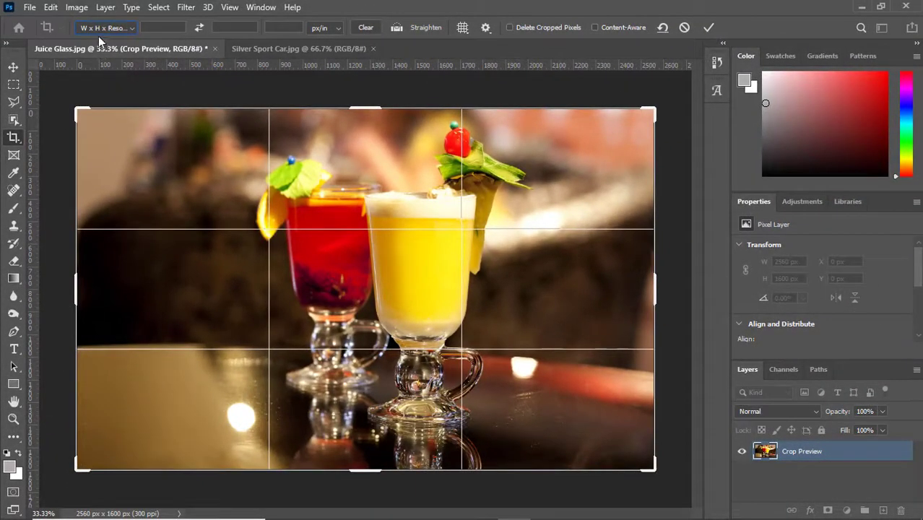
Step: Try a 1280:768 crop ratio, then go back to 2560 × 1600 px at 300 ppi
{"action": "left_click", "coordinate": [101, 29]}
{"action": "left_click", "coordinate": [98, 39]}
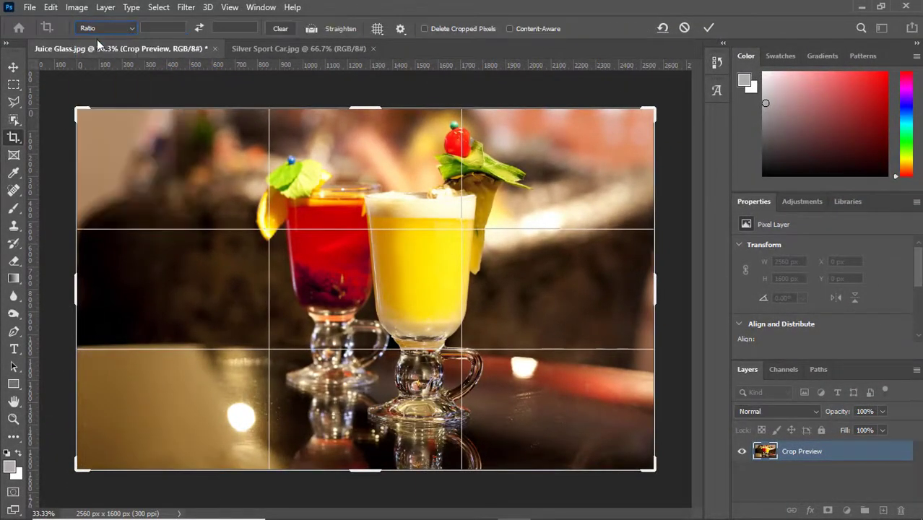
{"action": "left_click", "coordinate": [160, 29]}
{"action": "type", "text": "1280"}
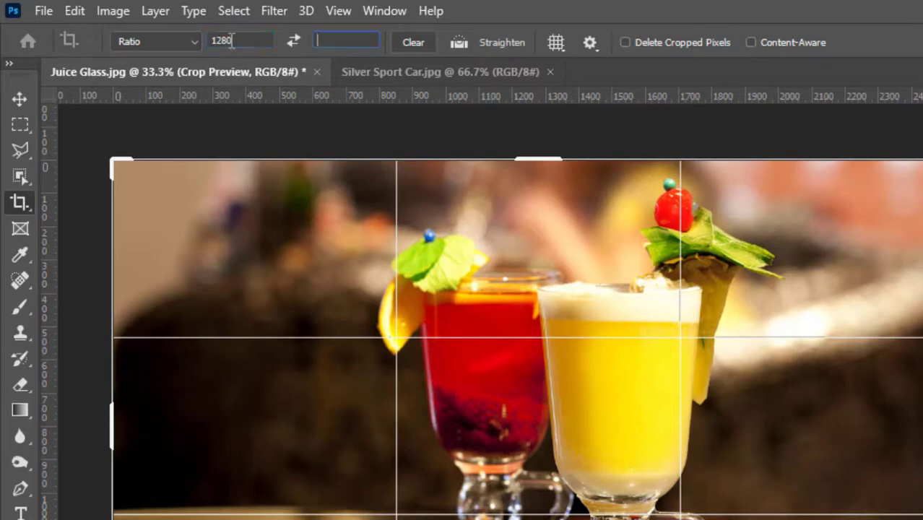
{"action": "type", "text": "7"}
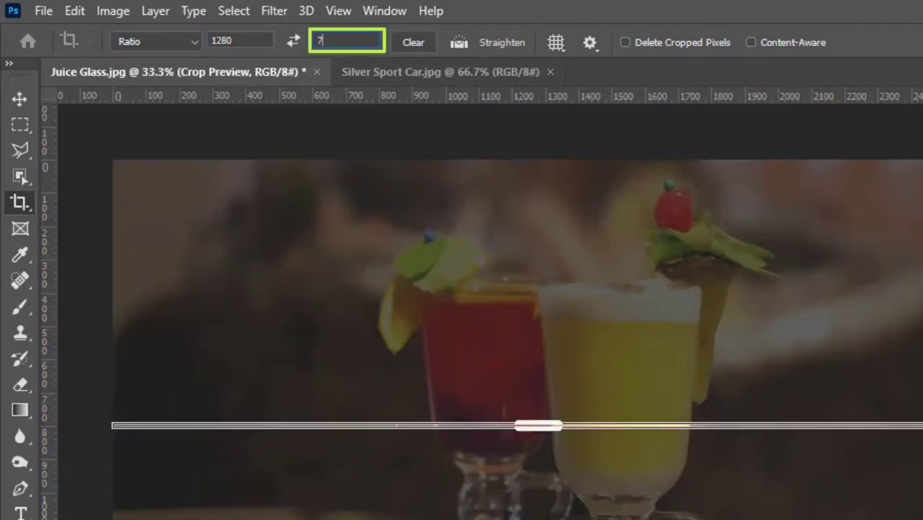
{"action": "type", "text": "68"}
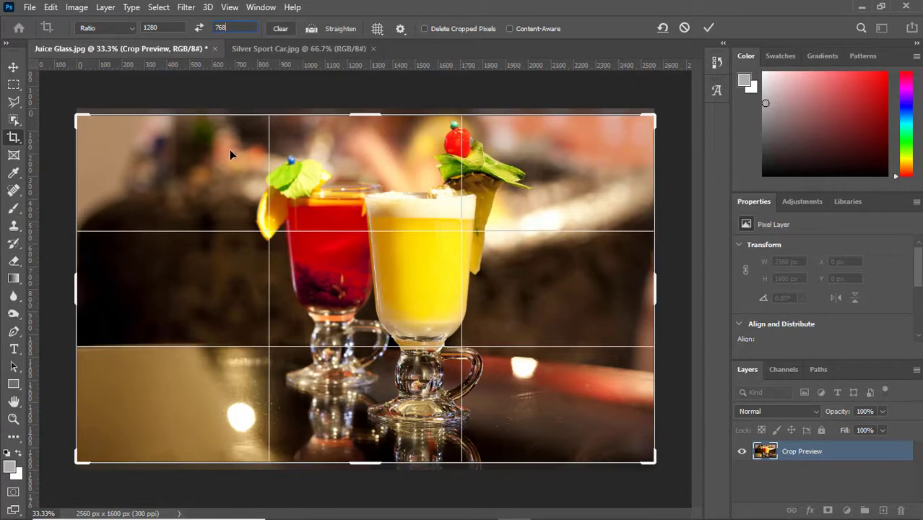
{"action": "type", "text": "i"}
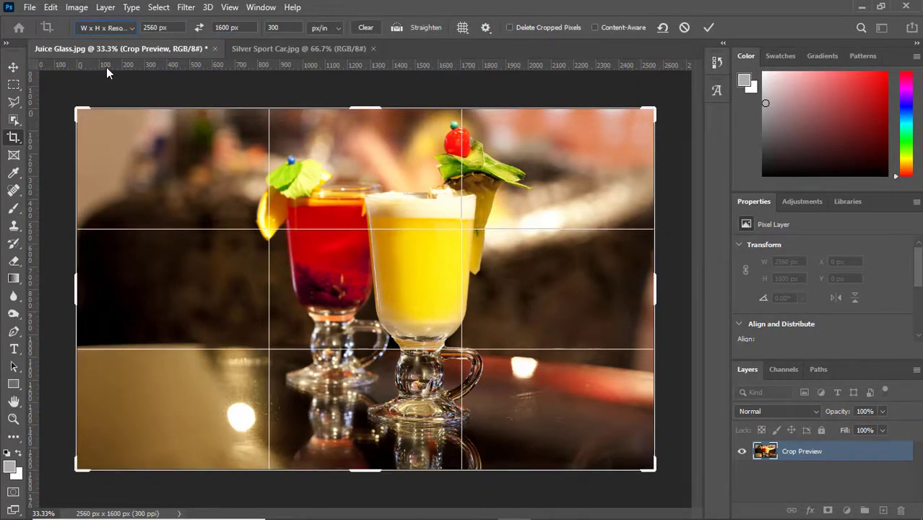
{"action": "left_click", "coordinate": [103, 29]}
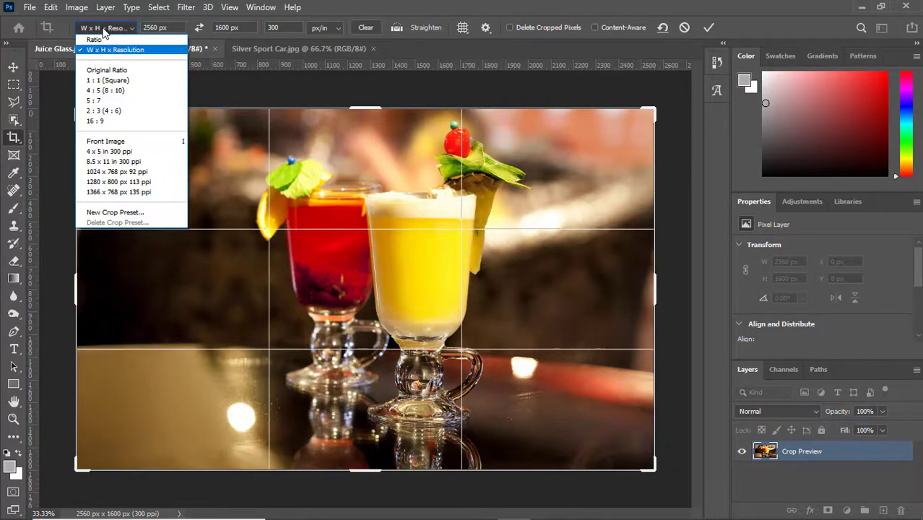
{"action": "left_click", "coordinate": [101, 49]}
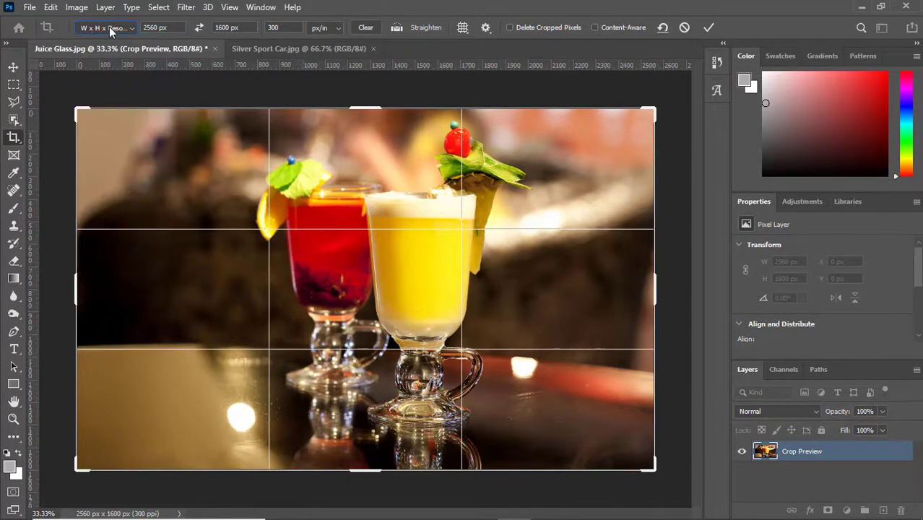
Step: Set the crop size to 1200 px wide by 500 px high
{"action": "left_click", "coordinate": [171, 28]}
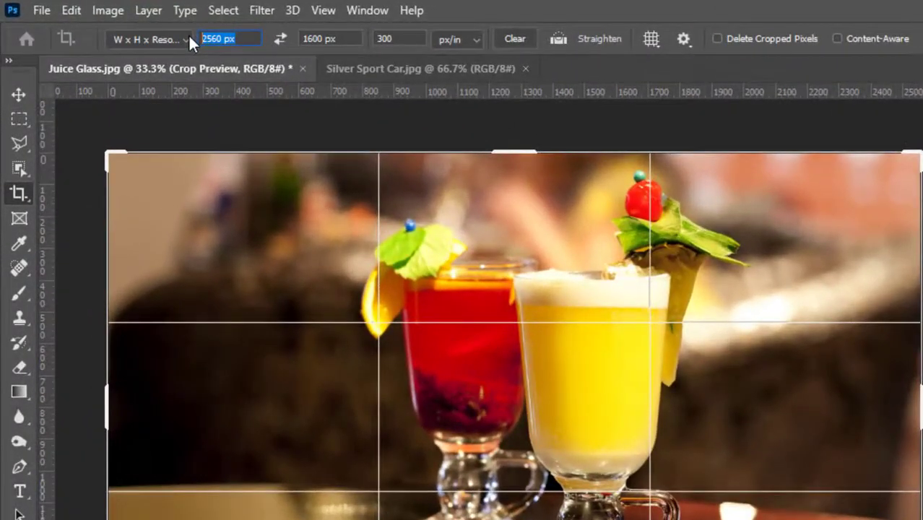
{"action": "type", "text": "1200"}
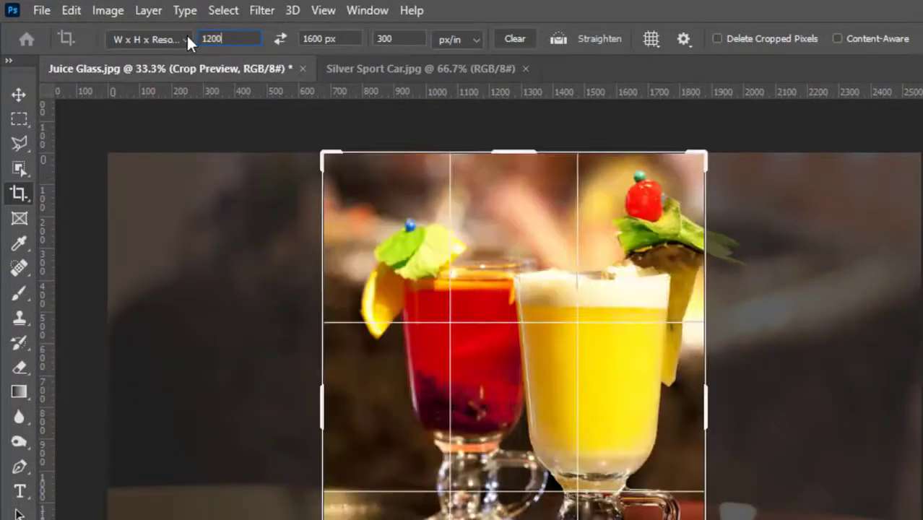
{"action": "key", "text": "Tab"}
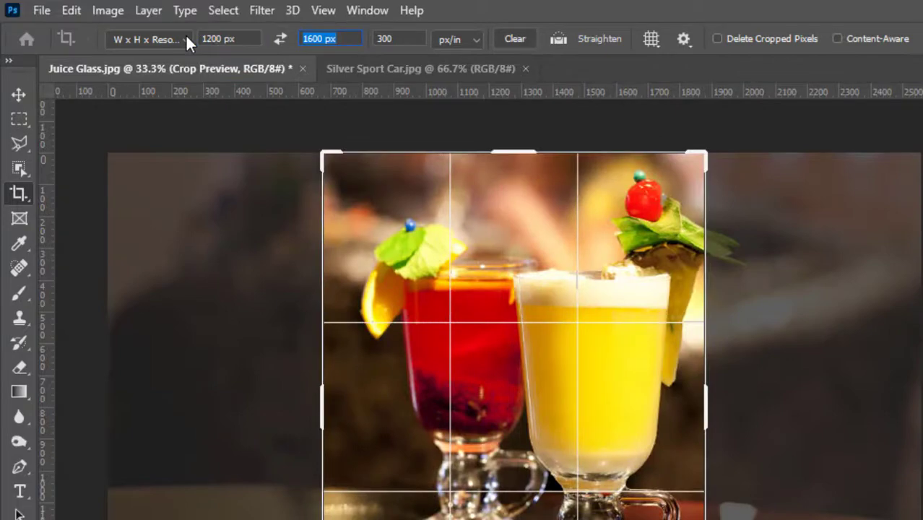
{"action": "type", "text": "500"}
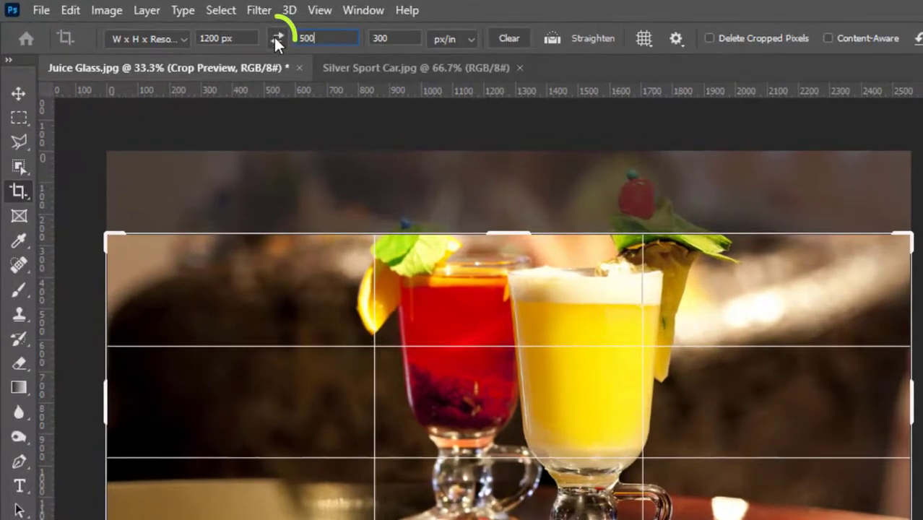
Step: Swap the 1200 × 500 crop to portrait, then back to landscape
{"action": "left_click", "coordinate": [197, 28]}
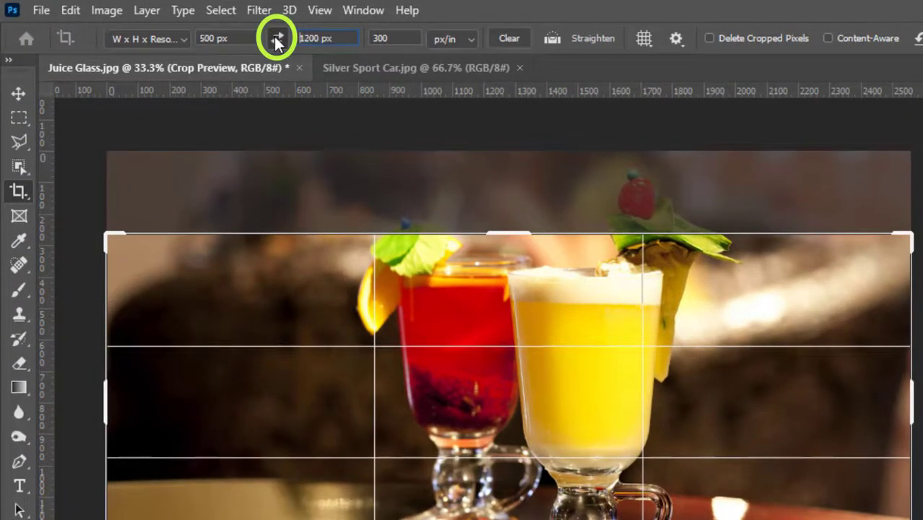
{"action": "left_click", "coordinate": [276, 39]}
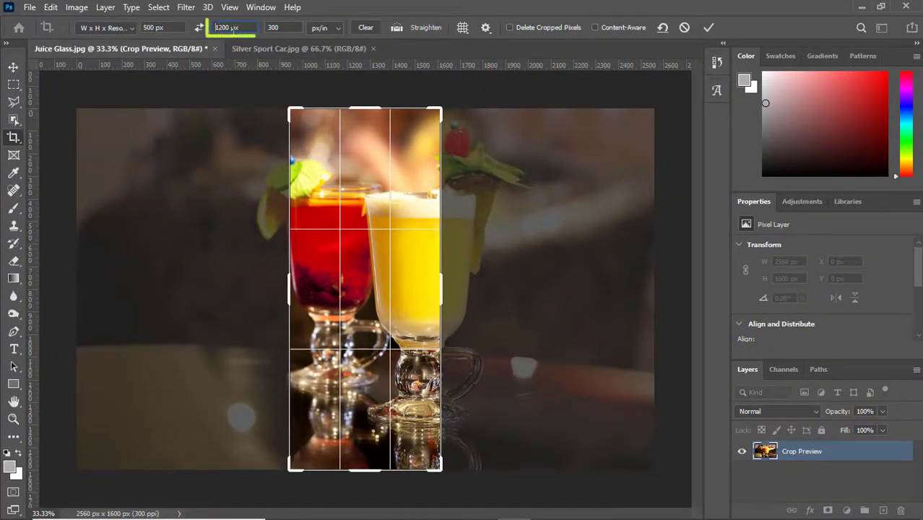
{"action": "left_click", "coordinate": [234, 27]}
{"action": "left_click", "coordinate": [201, 27]}
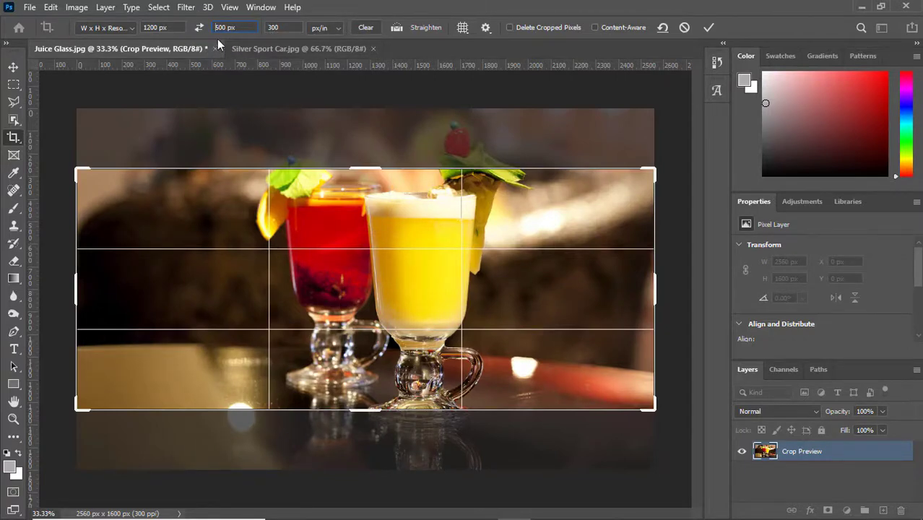
Step: Save the current size as a new crop preset named '1200 x 500 px 300 ppi'
{"action": "left_click", "coordinate": [132, 28]}
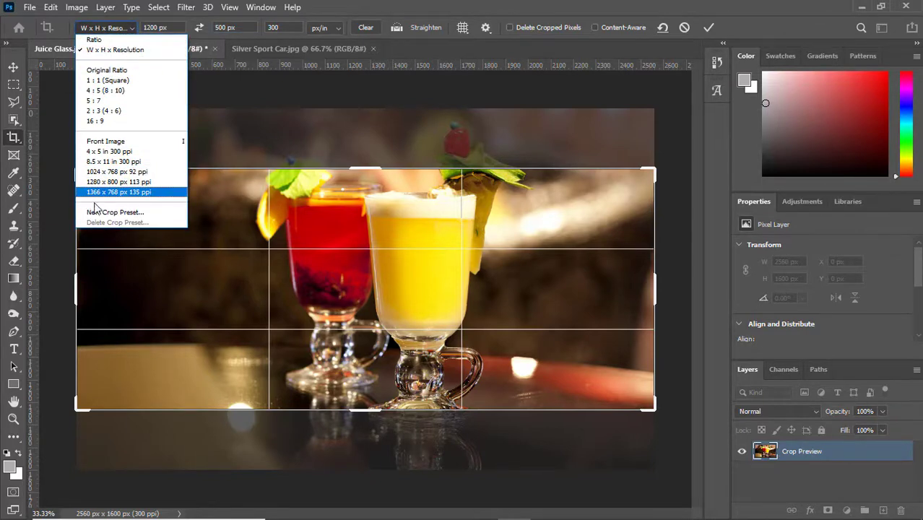
{"action": "left_click", "coordinate": [103, 213]}
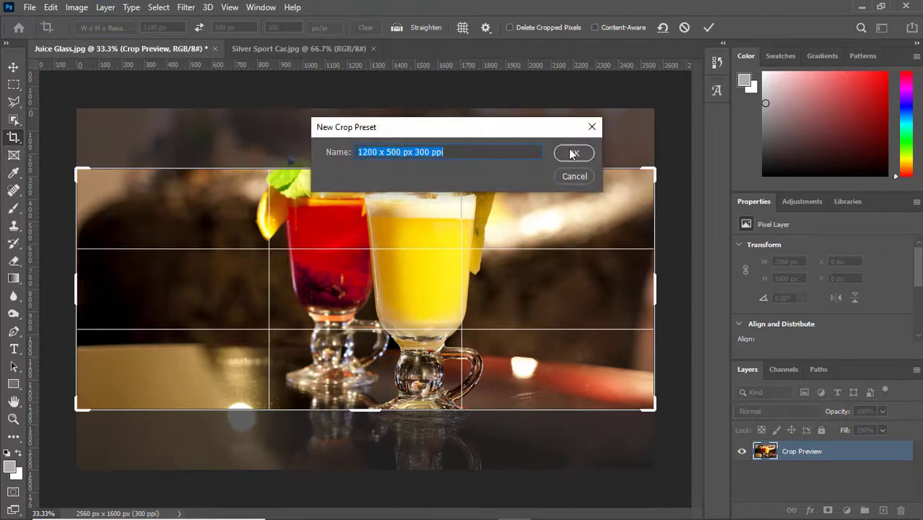
{"action": "left_click", "coordinate": [574, 155]}
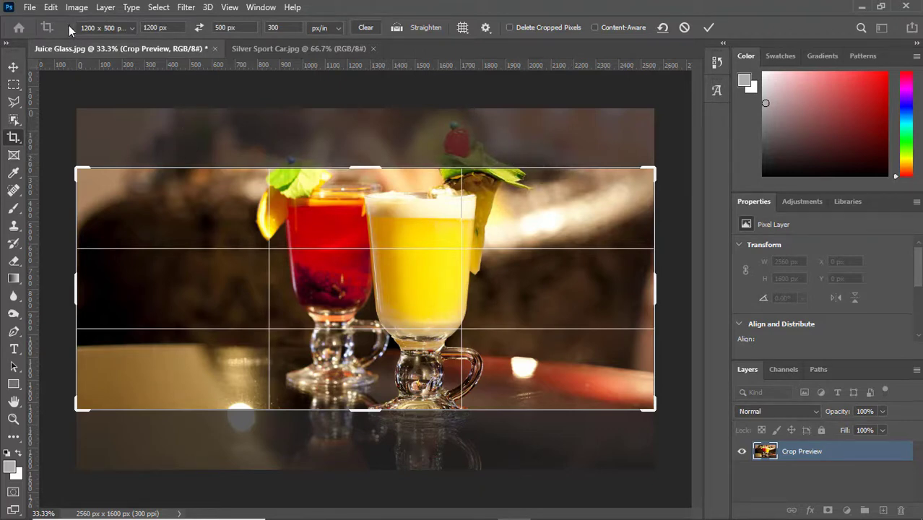
{"action": "left_click", "coordinate": [105, 28]}
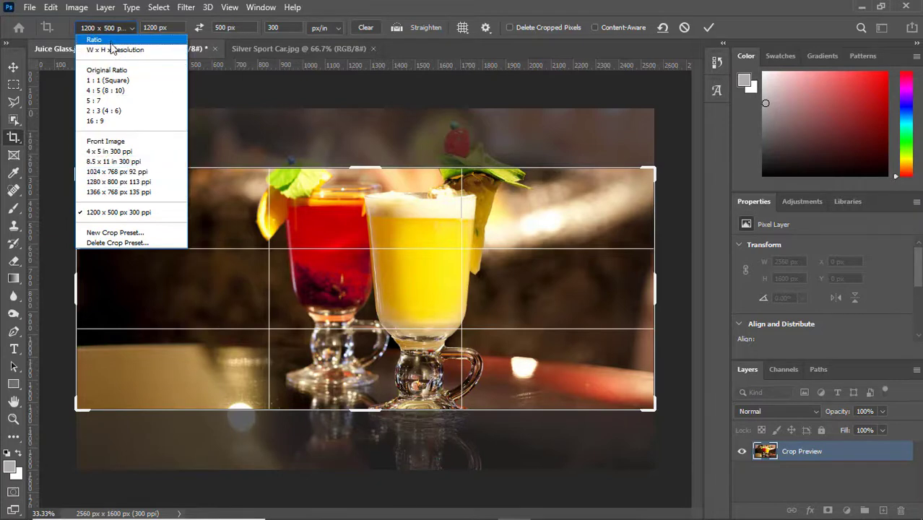
Step: Try a 16:9 crop ratio, show the History panel, then switch to Original Ratio
{"action": "left_click", "coordinate": [112, 40]}
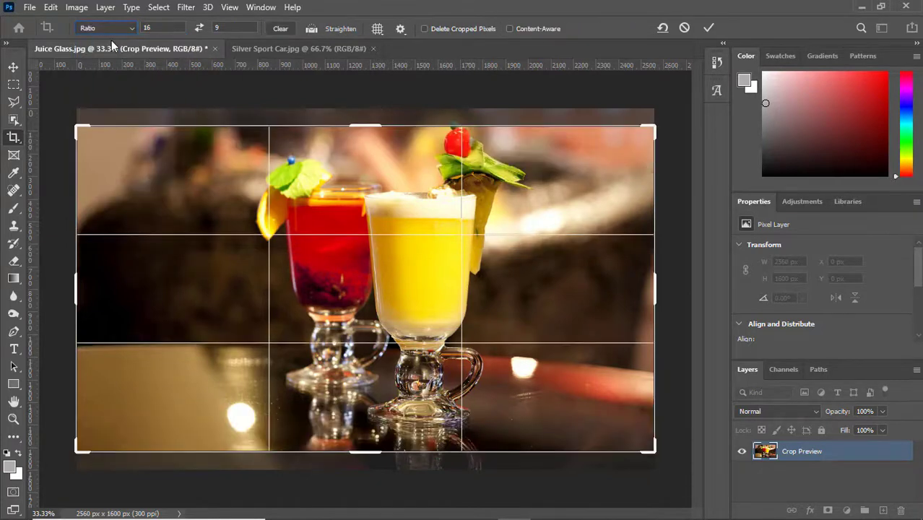
{"action": "left_click", "coordinate": [717, 62]}
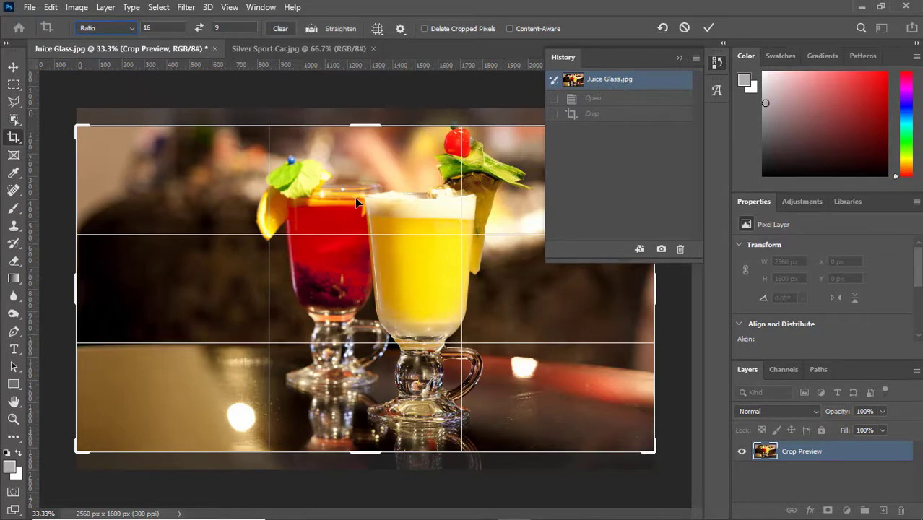
{"action": "left_click", "coordinate": [114, 30]}
{"action": "left_click", "coordinate": [104, 70]}
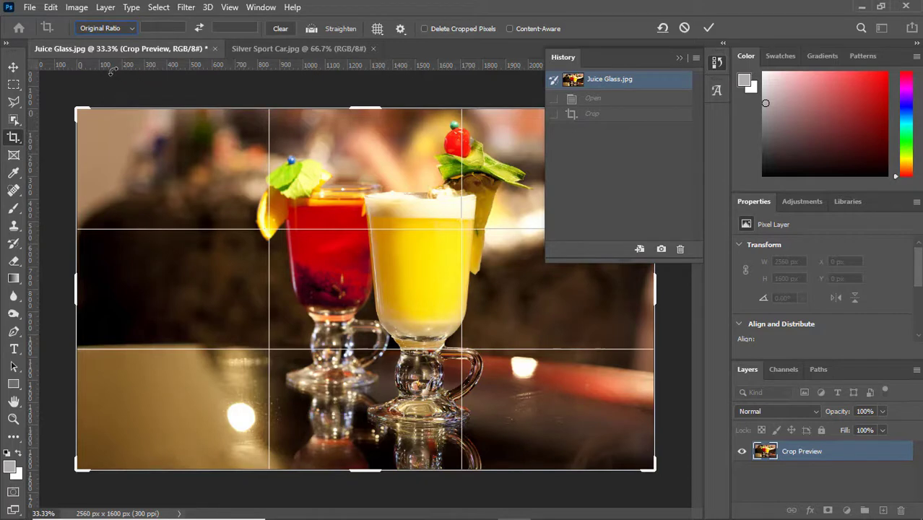
Step: Crop with the saved '1200 x 500 px 300 ppi' preset and fit the result to the window
{"action": "left_click", "coordinate": [112, 28]}
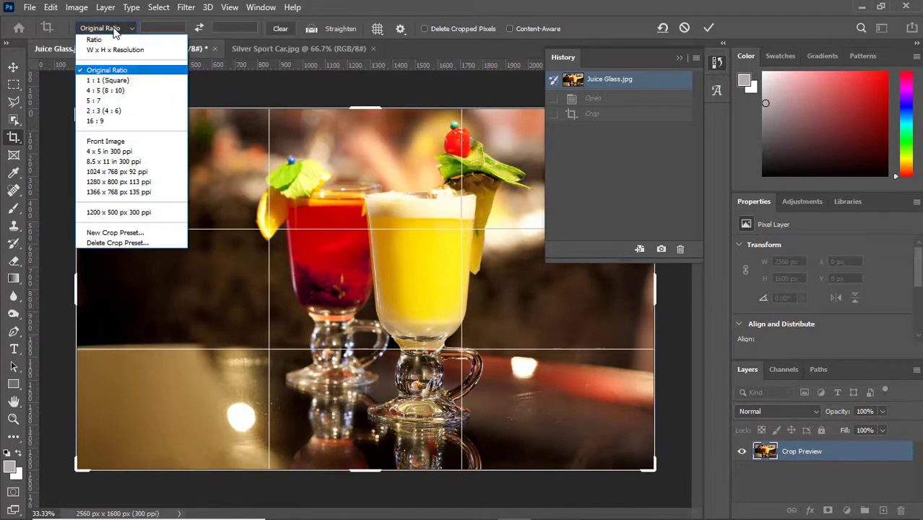
{"action": "left_click", "coordinate": [110, 214]}
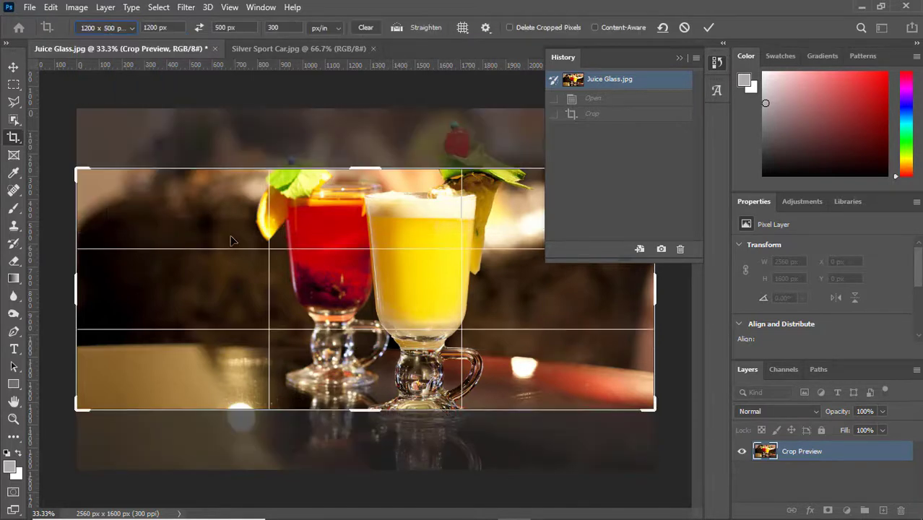
{"action": "left_click", "coordinate": [679, 57]}
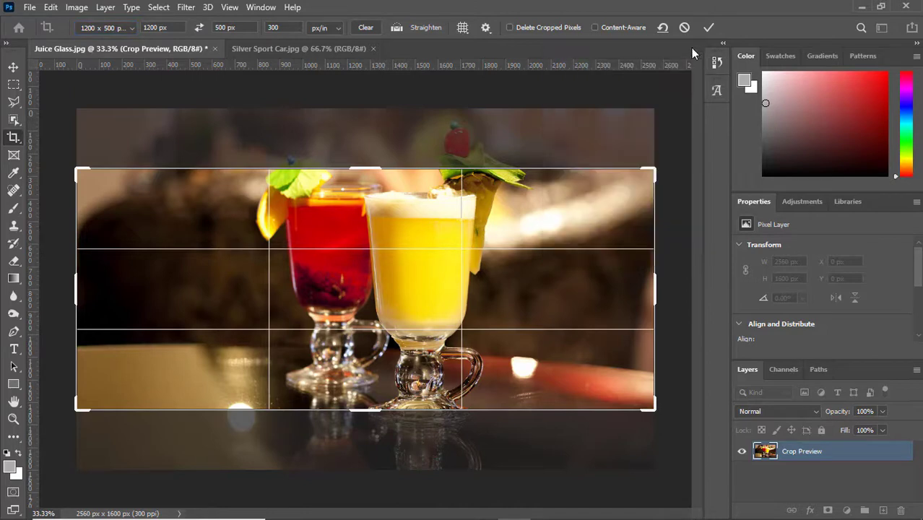
{"action": "left_click", "coordinate": [707, 29]}
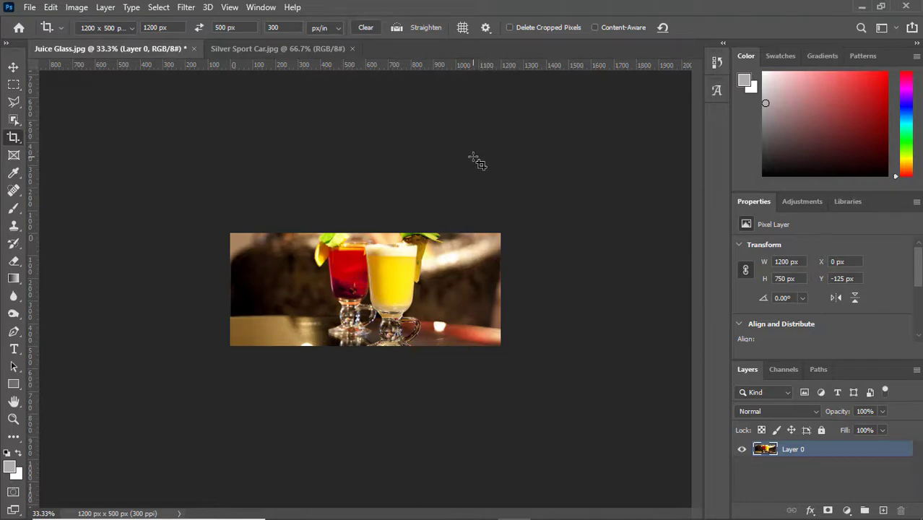
{"action": "key", "text": "ctrl+plus"}
{"action": "key", "text": "ctrl+plus"}
{"action": "key", "text": "ctrl+plus"}
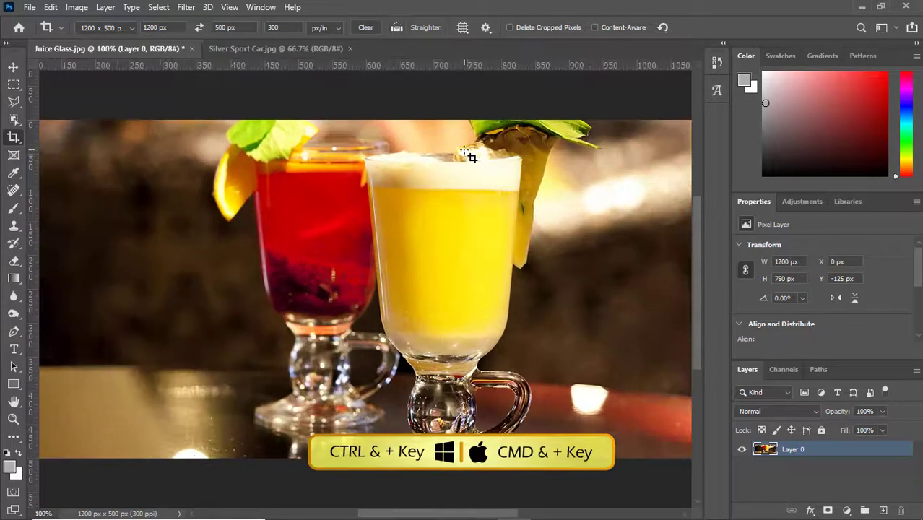
{"action": "key", "text": "ctrl+0"}
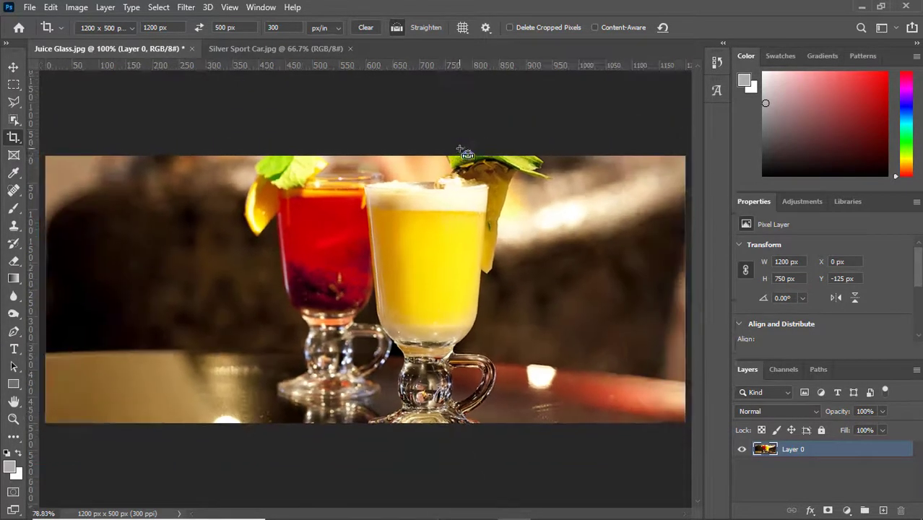
Step: Revert to the uncropped 2560 × 1600 px Juice Glass.jpg snapshot and clear the crop size fields
{"action": "left_click", "coordinate": [717, 62]}
{"action": "left_click", "coordinate": [644, 84]}
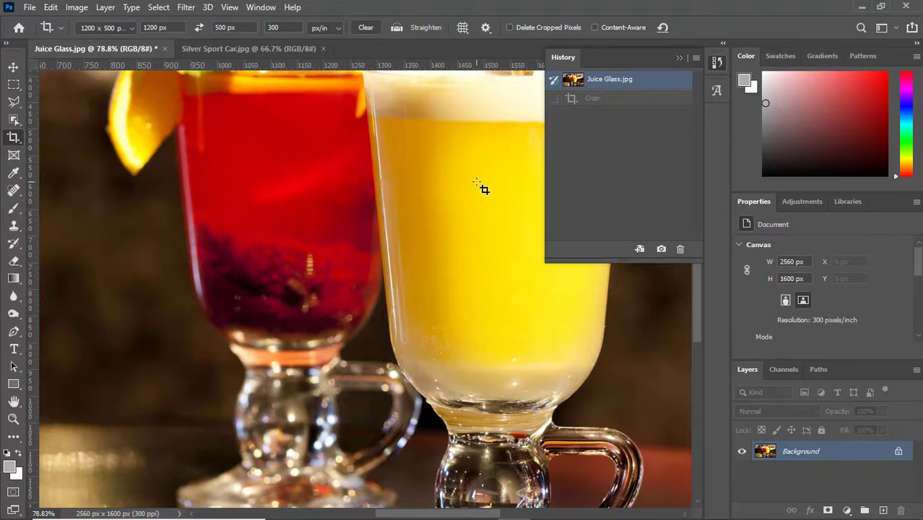
{"action": "key", "text": "ctrl+0"}
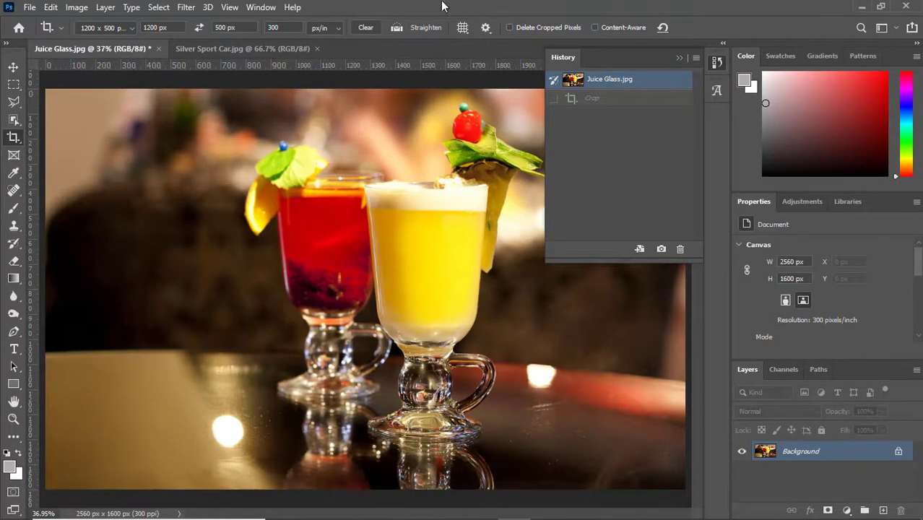
{"action": "left_click", "coordinate": [364, 29]}
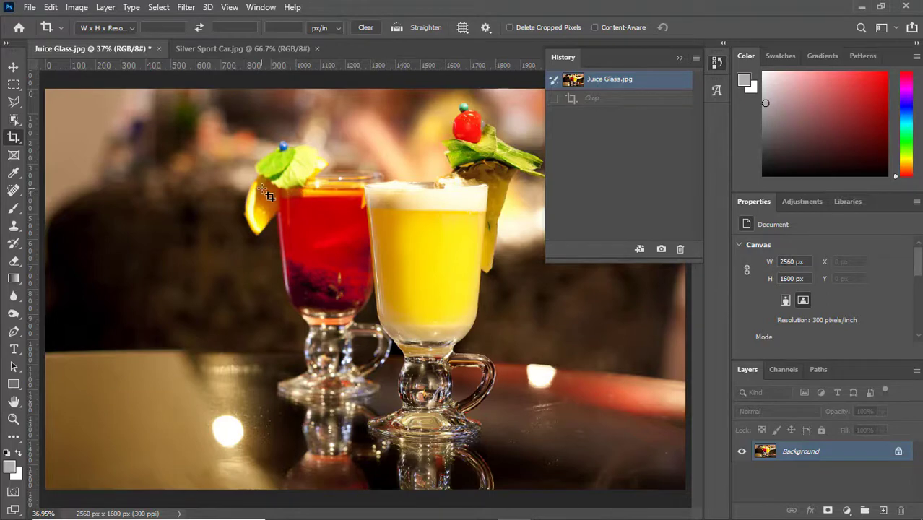
Step: Start a full-frame crop and try the Grid and Diagonal overlays
{"action": "left_click", "coordinate": [268, 196]}
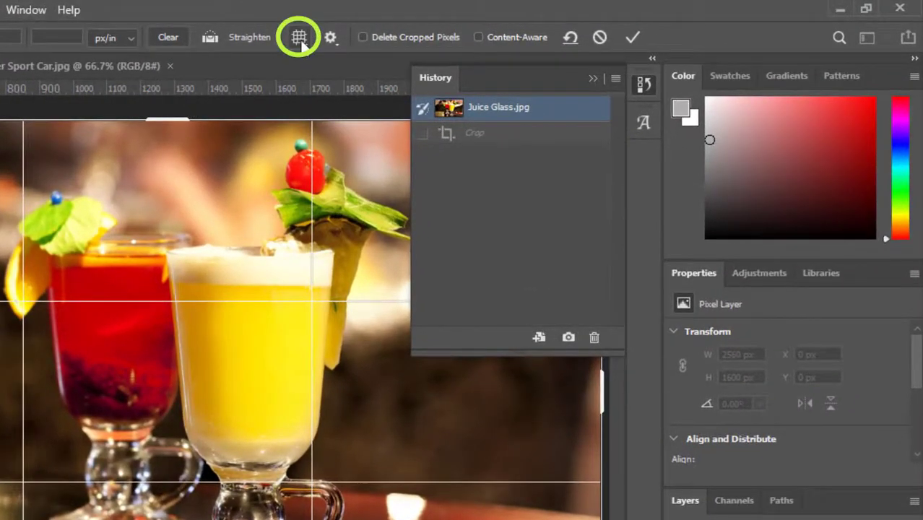
{"action": "left_click", "coordinate": [299, 38]}
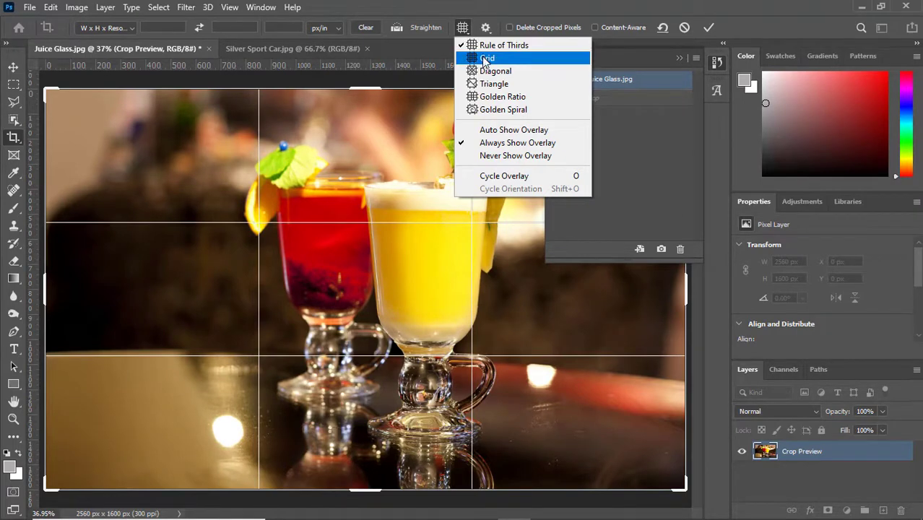
{"action": "left_click", "coordinate": [484, 59]}
{"action": "left_click", "coordinate": [462, 28]}
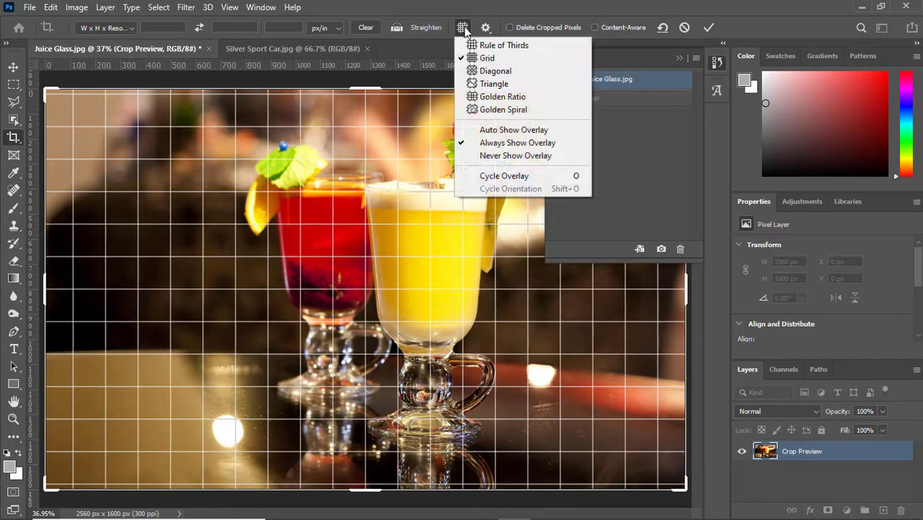
{"action": "left_click", "coordinate": [494, 72]}
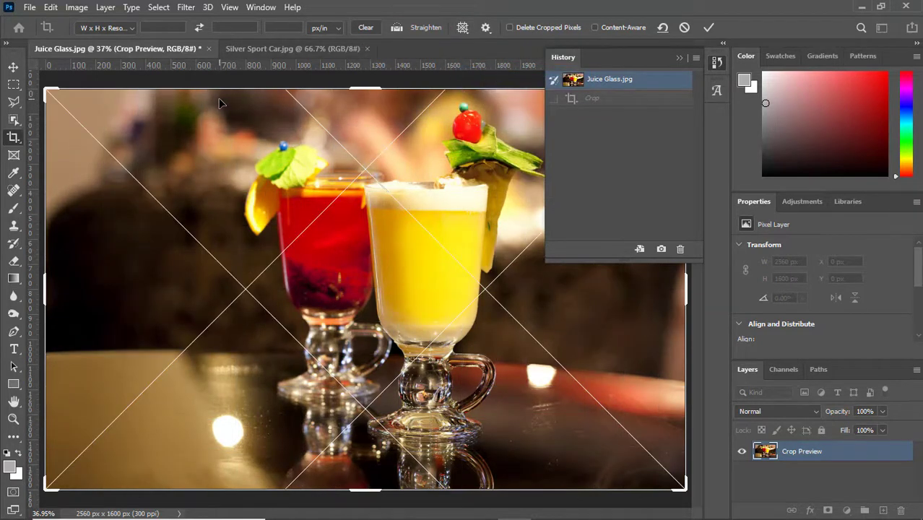
Step: Try the Triangle and Rule of Thirds guides, then cycle the overlays with O
{"action": "left_click", "coordinate": [462, 28]}
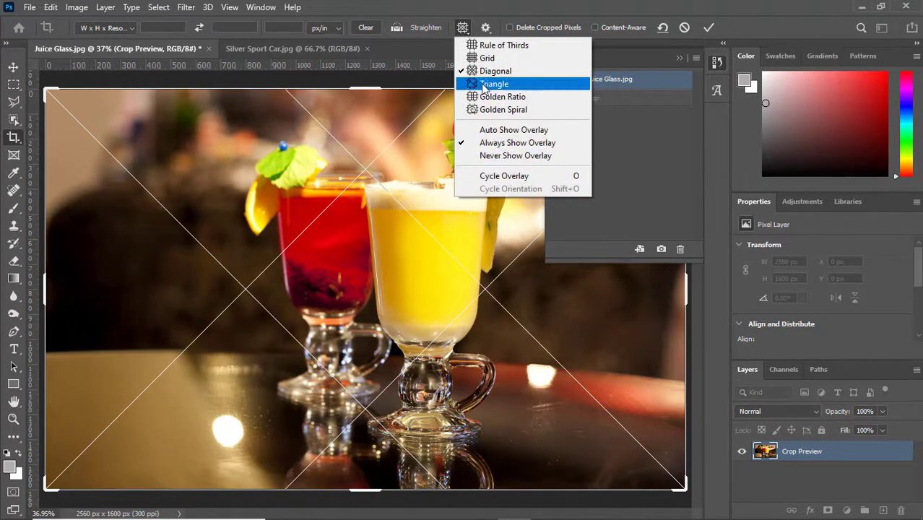
{"action": "left_click", "coordinate": [483, 85]}
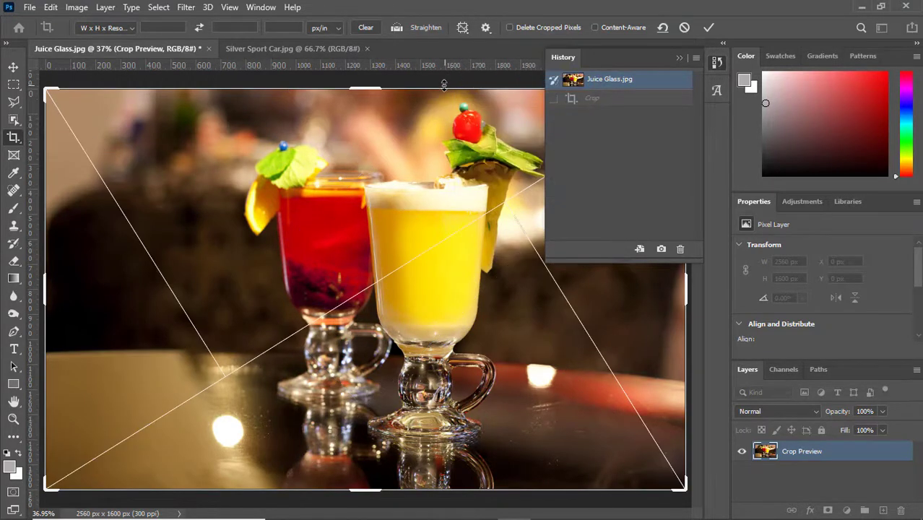
{"action": "left_click", "coordinate": [460, 32]}
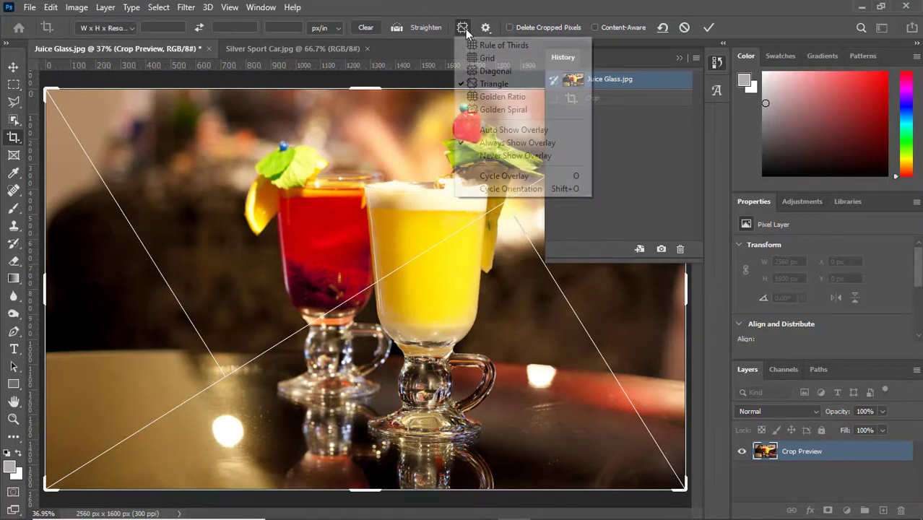
{"action": "left_click", "coordinate": [490, 178]}
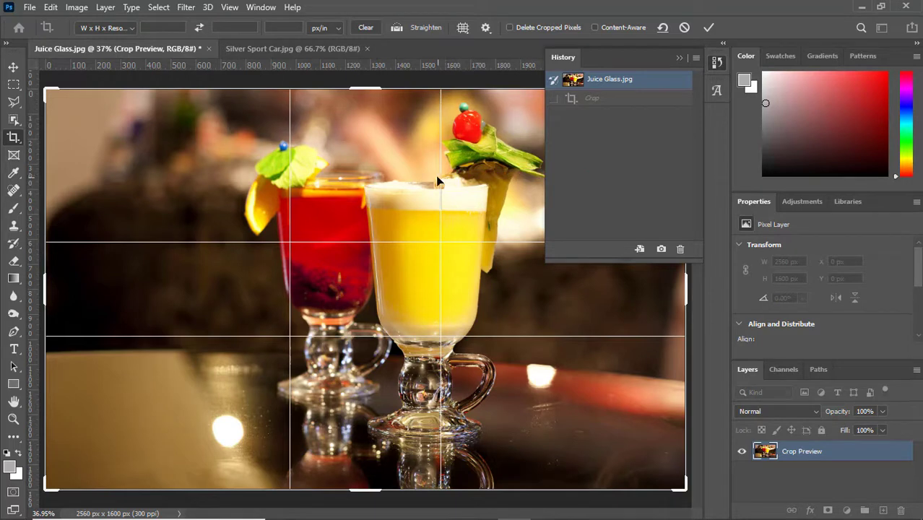
{"action": "key", "text": "o"}
{"action": "key", "text": "o"}
{"action": "key", "text": "o"}
{"action": "key", "text": "o"}
{"action": "key", "text": "o"}
{"action": "key", "text": "o"}
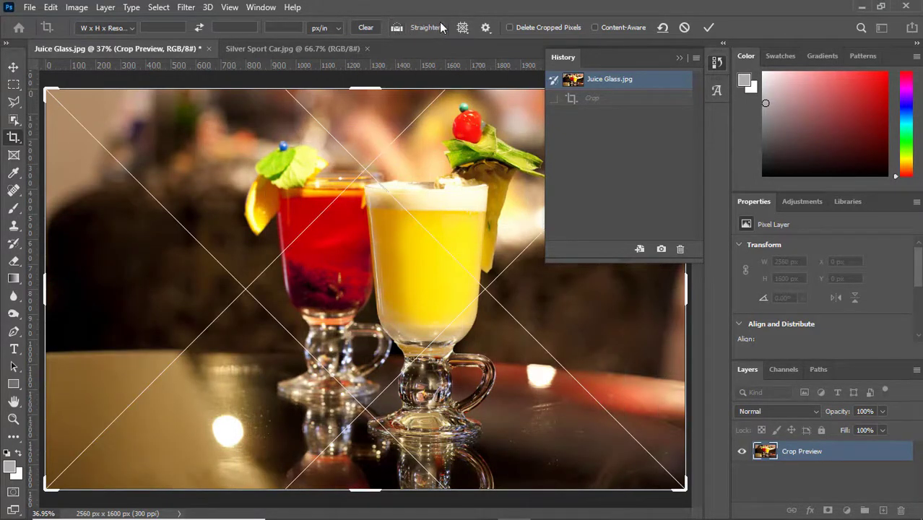
{"action": "left_click", "coordinate": [462, 27]}
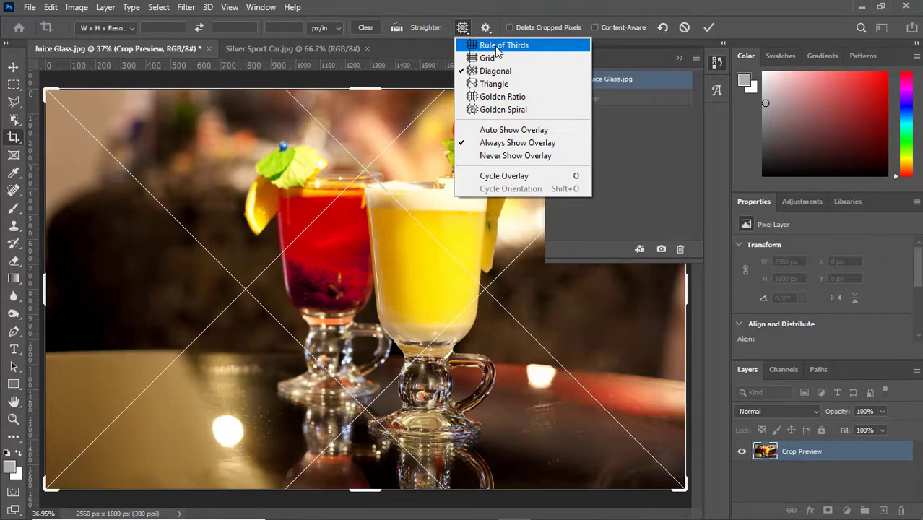
Step: Choose the Rule of Thirds guide with Auto Show Overlay and test it by adjusting the crop
{"action": "left_click", "coordinate": [496, 45]}
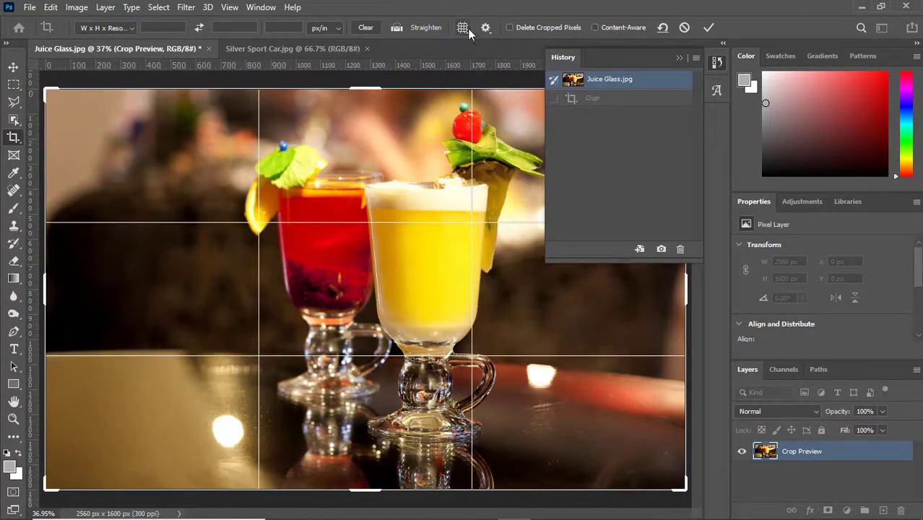
{"action": "left_click", "coordinate": [467, 28]}
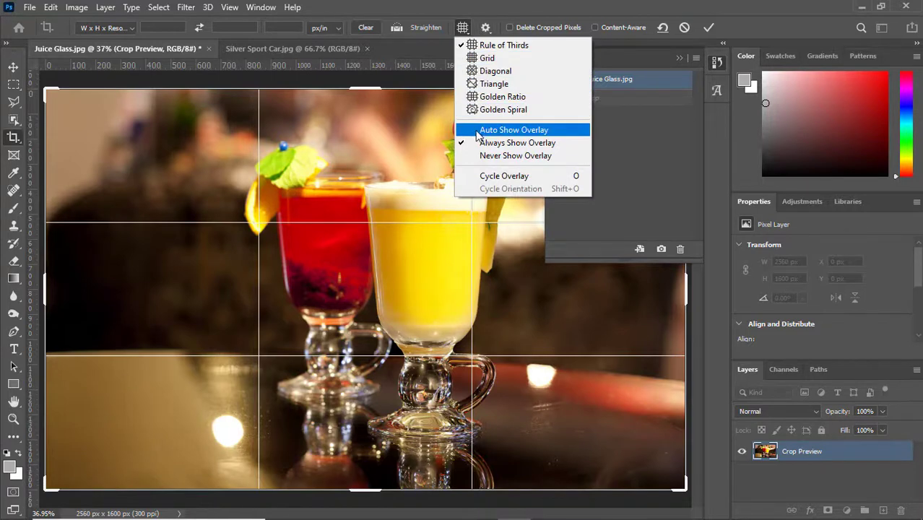
{"action": "left_click", "coordinate": [487, 131]}
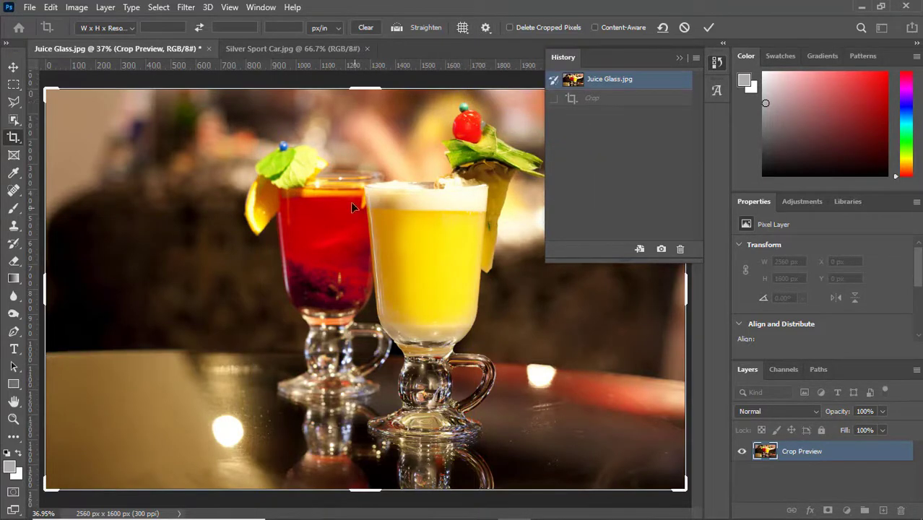
{"action": "left_click", "coordinate": [318, 197]}
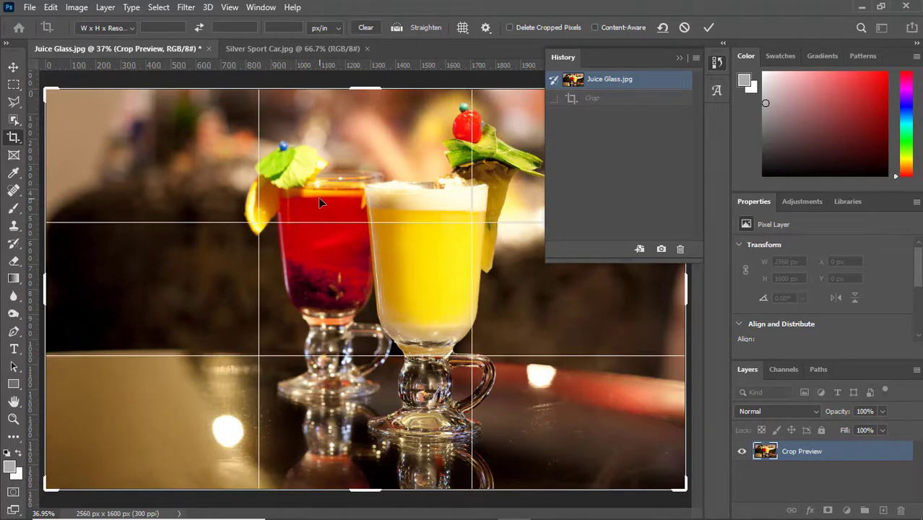
{"action": "left_click_drag", "start_coordinate": [318, 197], "coordinate": [317, 198]}
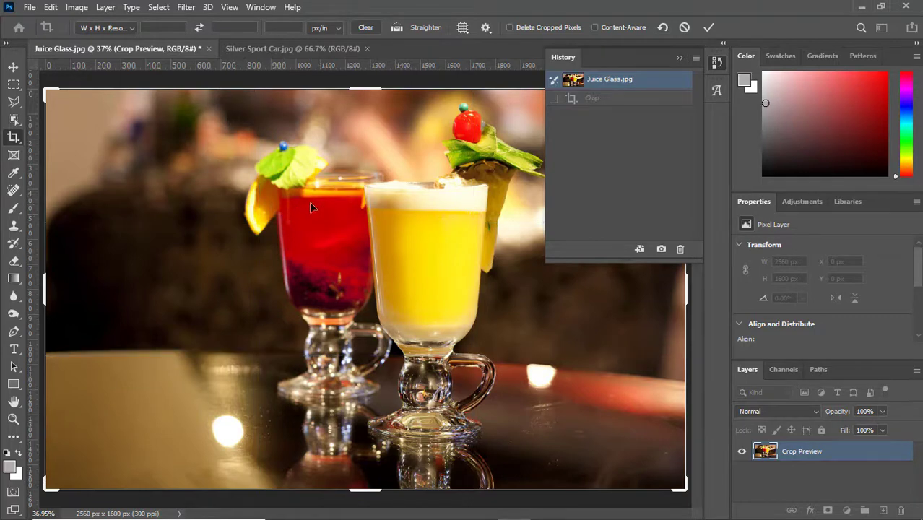
Step: Try Never Show Overlay, then settle on Always Show Overlay
{"action": "left_click", "coordinate": [464, 30]}
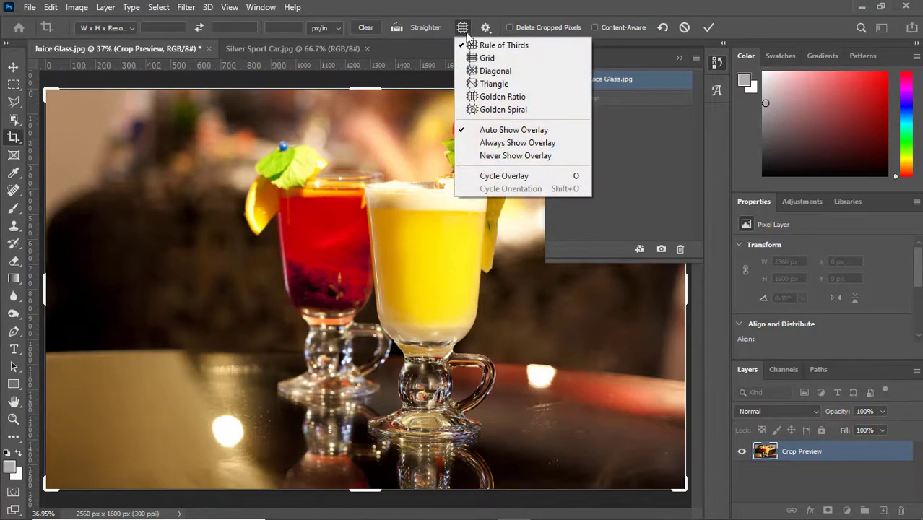
{"action": "left_click", "coordinate": [481, 156]}
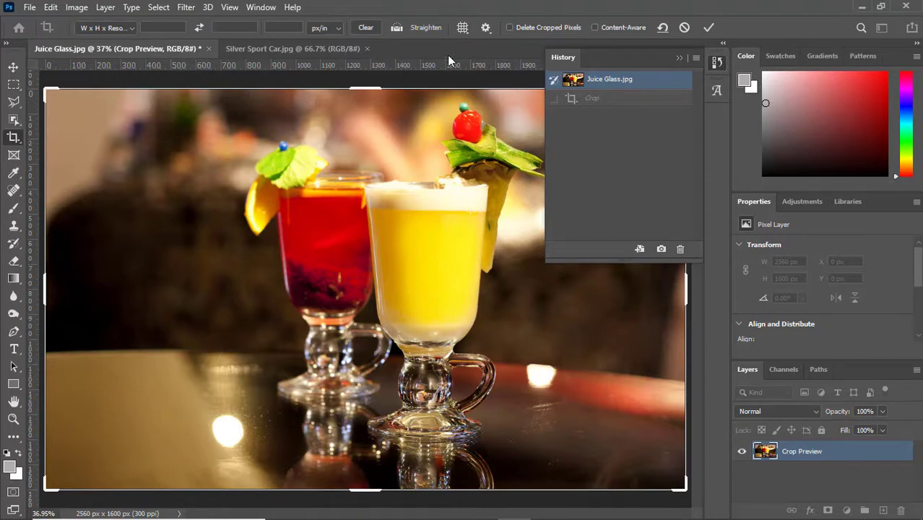
{"action": "left_click", "coordinate": [464, 33]}
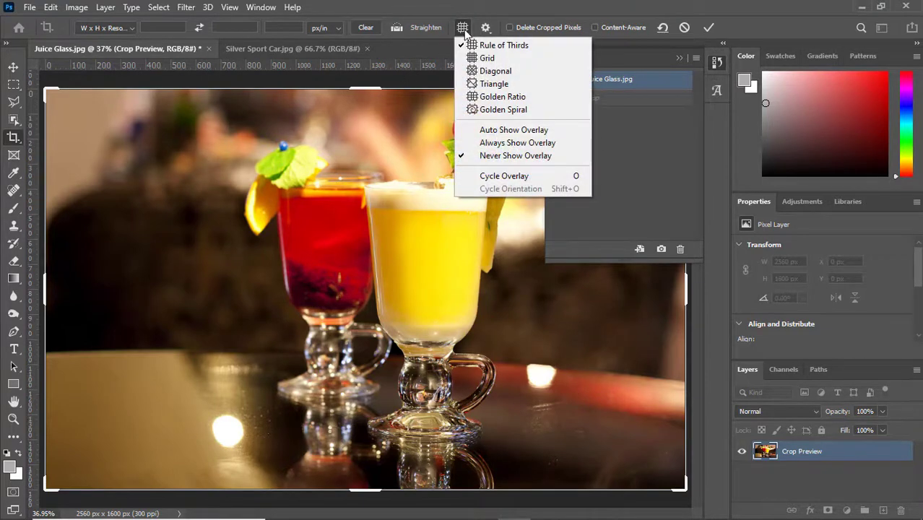
{"action": "left_click", "coordinate": [482, 143]}
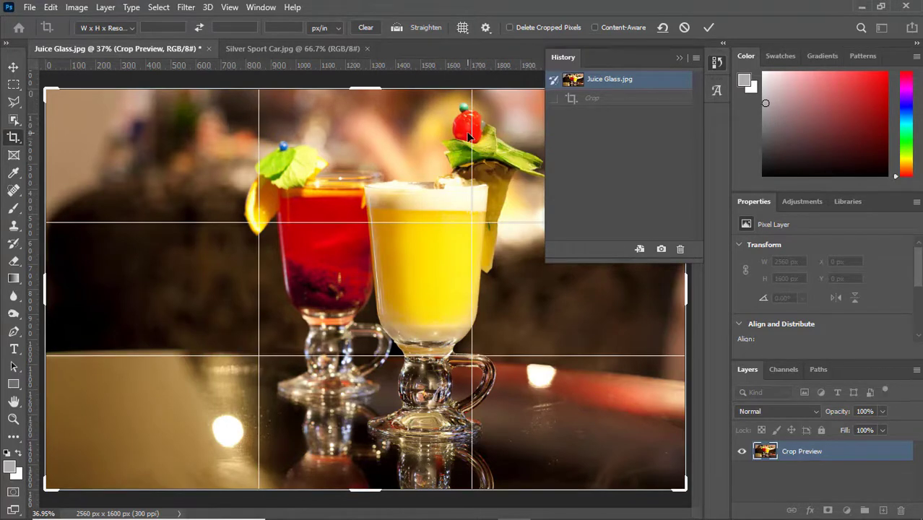
{"action": "left_click", "coordinate": [487, 29]}
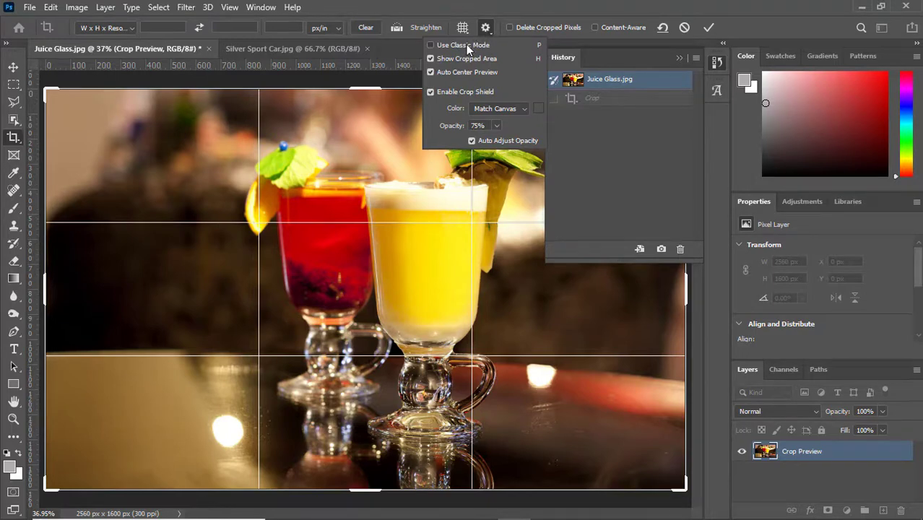
Step: Toggle Use Classic Mode on and off, then pull the crop's top-left corner inward
{"action": "left_click", "coordinate": [465, 44]}
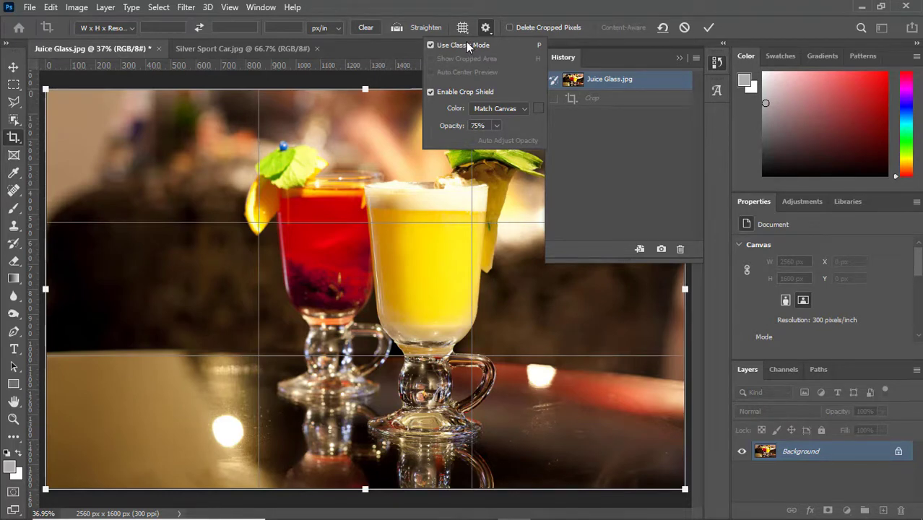
{"action": "left_click", "coordinate": [467, 45]}
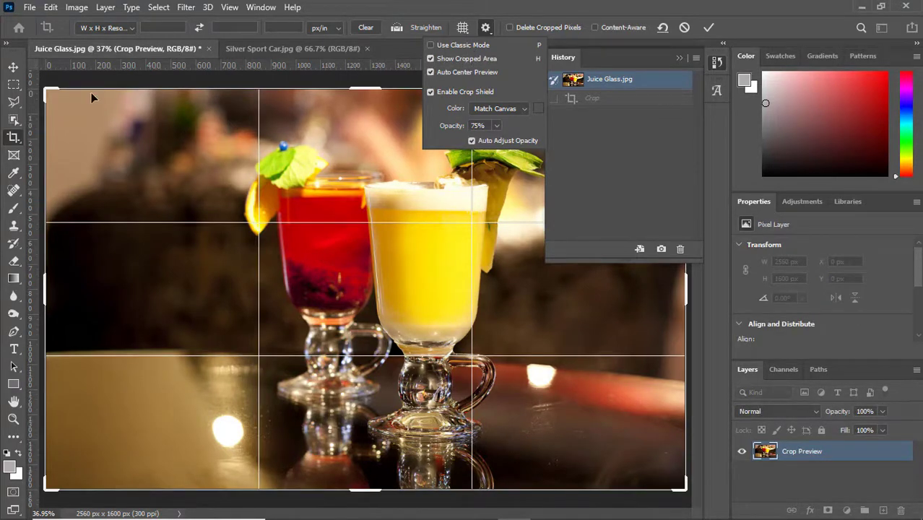
{"action": "mouse_move", "coordinate": [48, 90]}
{"action": "left_mouse_down"}
{"action": "mouse_move", "coordinate": [94, 104]}
{"action": "mouse_move", "coordinate": [147, 139]}
{"action": "left_mouse_up"}
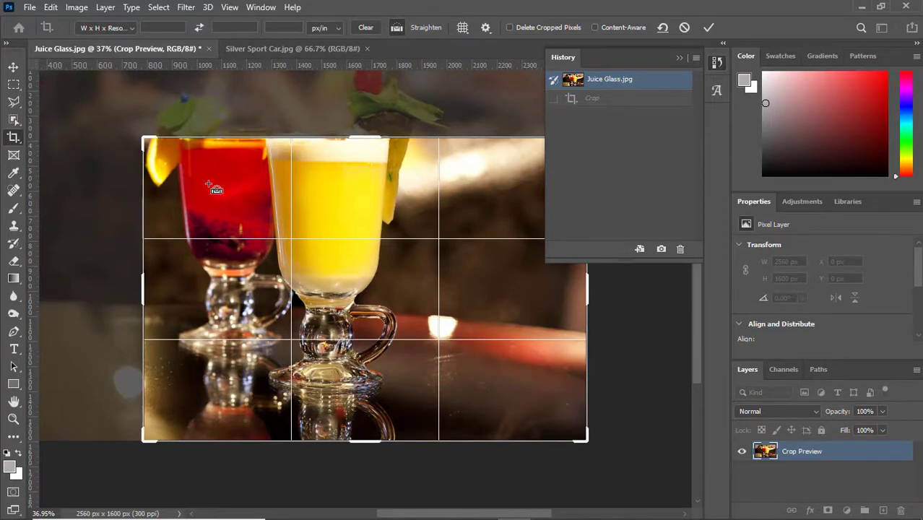
{"action": "key", "text": "ctrl+0"}
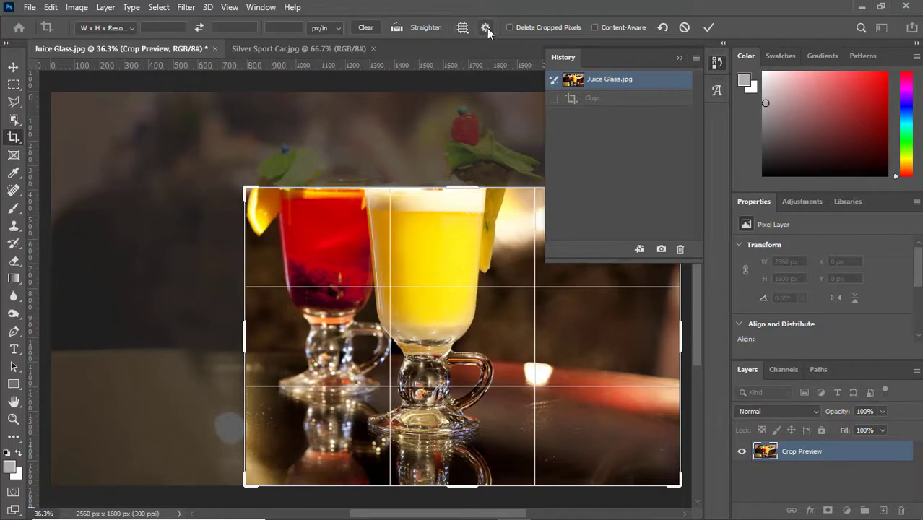
Step: Switch Show Cropped Area off and back on in the crop settings
{"action": "left_click", "coordinate": [488, 29]}
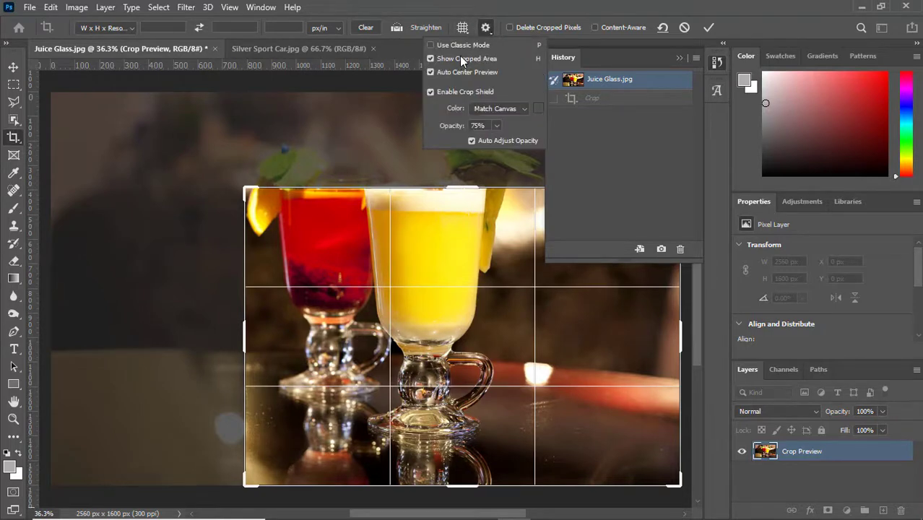
{"action": "left_click", "coordinate": [437, 58]}
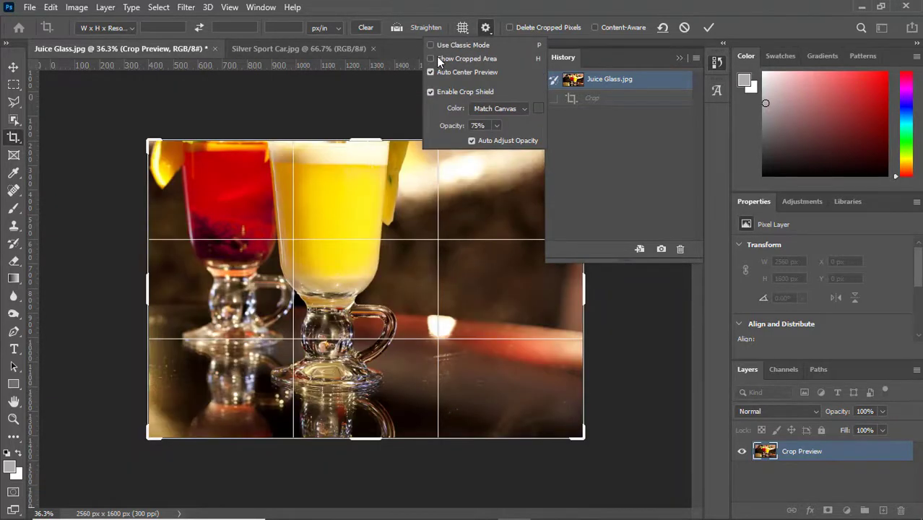
{"action": "left_click", "coordinate": [437, 57]}
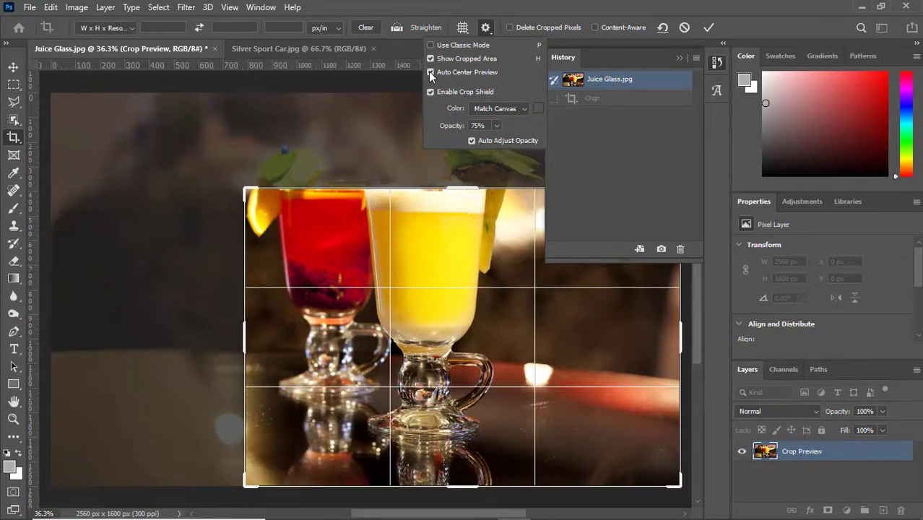
Step: Toggle auto-centre preview and try shield opacities of 47% and 1% before settling on 75%
{"action": "left_click", "coordinate": [430, 72]}
{"action": "left_click_drag", "start_coordinate": [459, 128], "coordinate": [436, 128]}
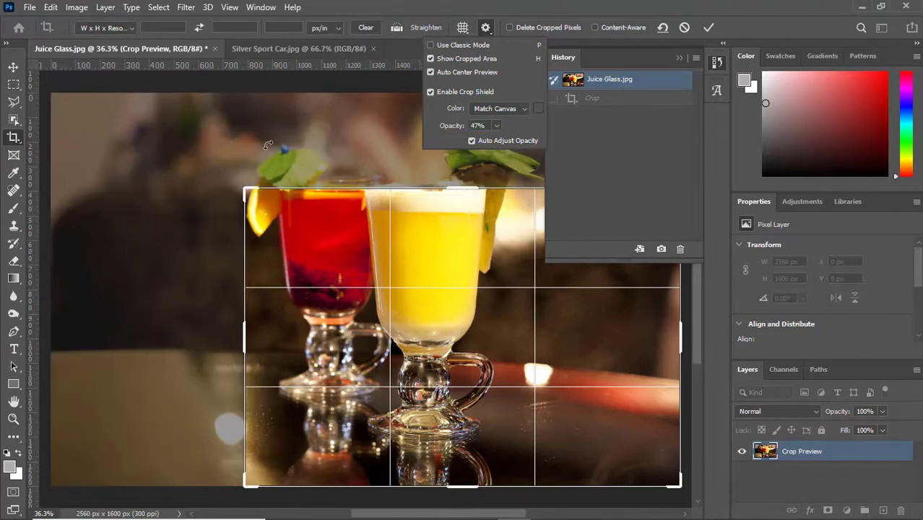
{"action": "left_click_drag", "start_coordinate": [454, 127], "coordinate": [404, 124]}
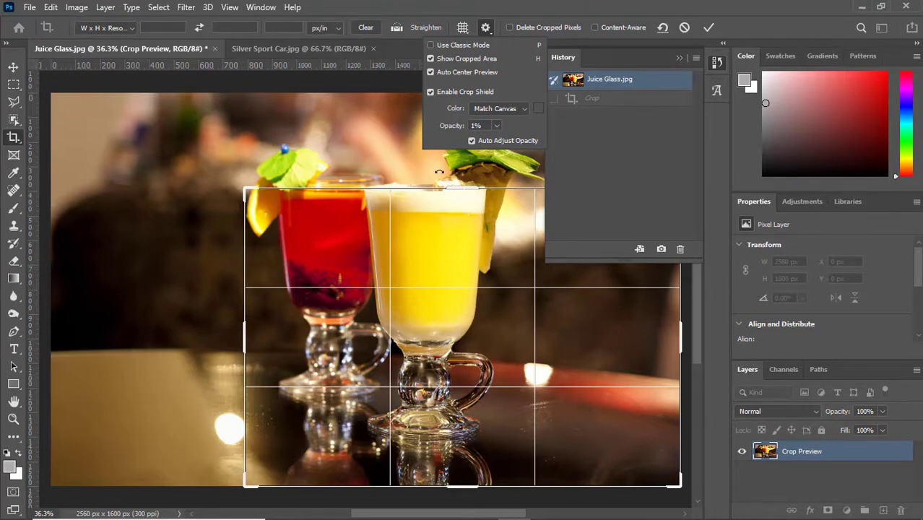
{"action": "left_click_drag", "start_coordinate": [485, 124], "coordinate": [472, 124]}
{"action": "type", "text": "75"}
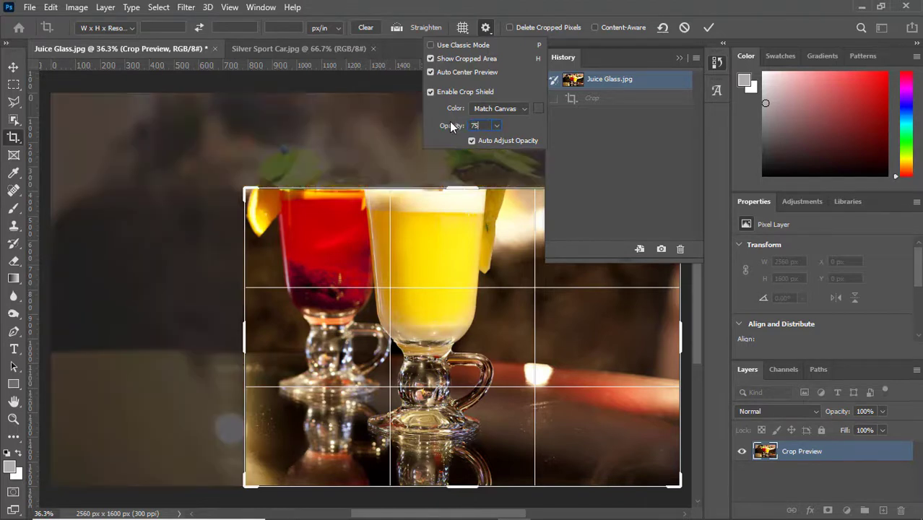
{"action": "key", "text": "Return"}
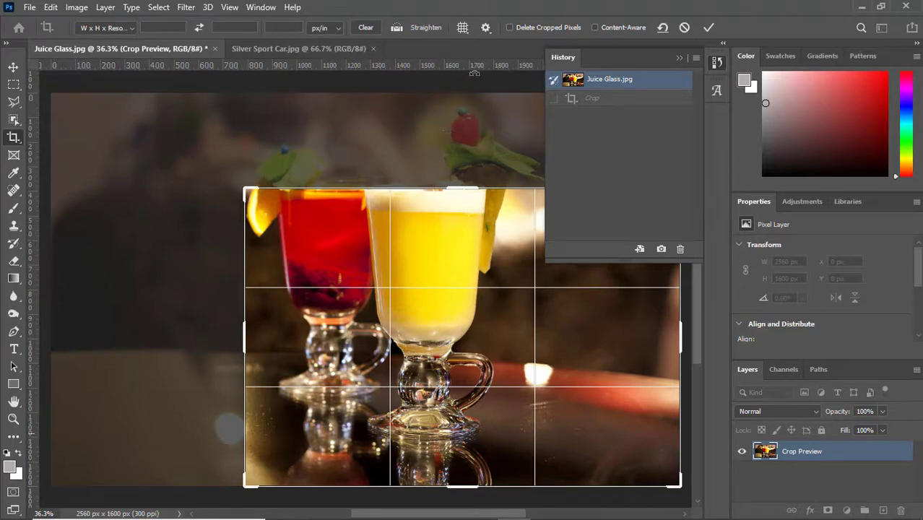
Step: Commit the 1770 × 1211 px crop, unlock Background into Layer 0, and nudge it
{"action": "left_click", "coordinate": [678, 60]}
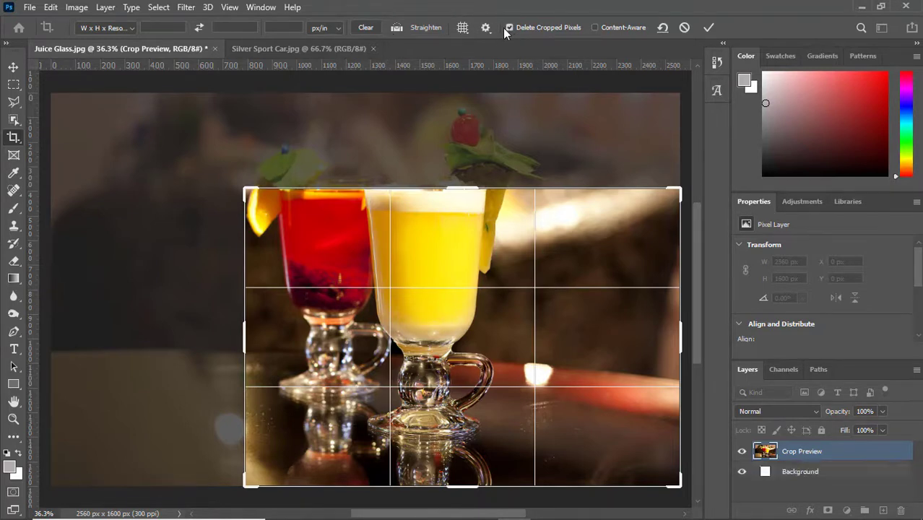
{"action": "key", "text": "Return"}
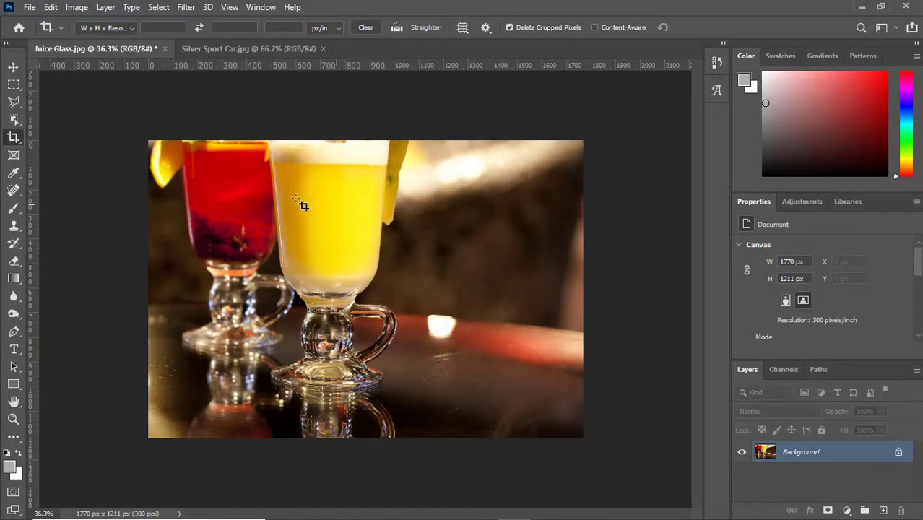
{"action": "left_click", "coordinate": [12, 68]}
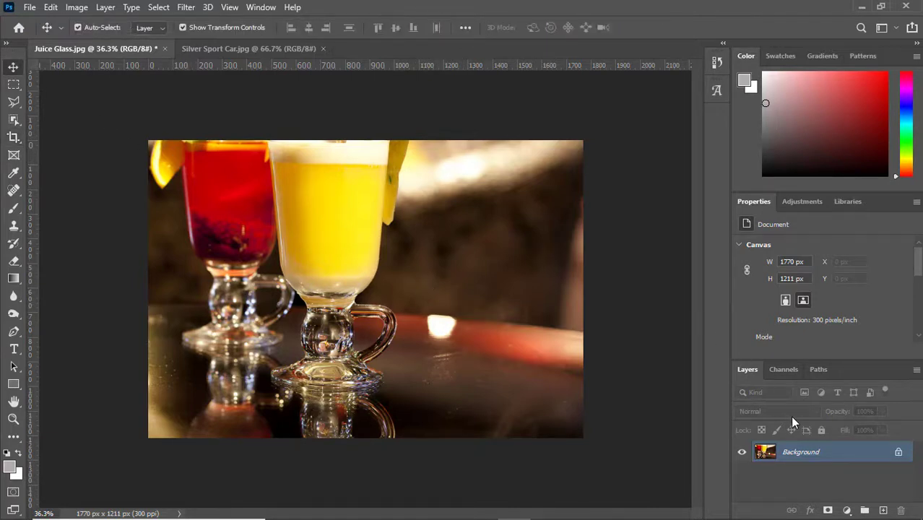
{"action": "left_click", "coordinate": [897, 451]}
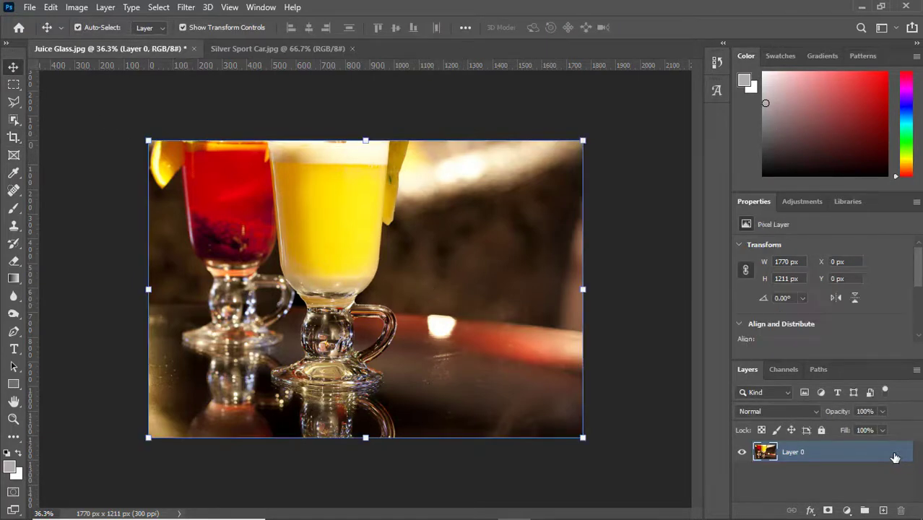
{"action": "mouse_move", "coordinate": [454, 358]}
{"action": "left_mouse_down"}
{"action": "mouse_move", "coordinate": [467, 369]}
{"action": "mouse_move", "coordinate": [448, 354]}
{"action": "left_mouse_up"}
Step: Revert the Juice Glass photo to its original History snapshot
{"action": "left_click", "coordinate": [715, 62]}
{"action": "left_click", "coordinate": [633, 79]}
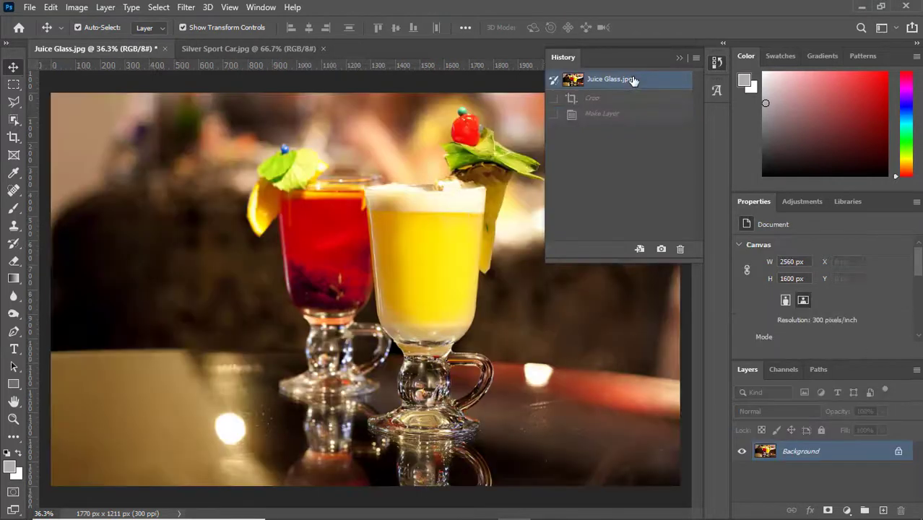
{"action": "left_click", "coordinate": [677, 59]}
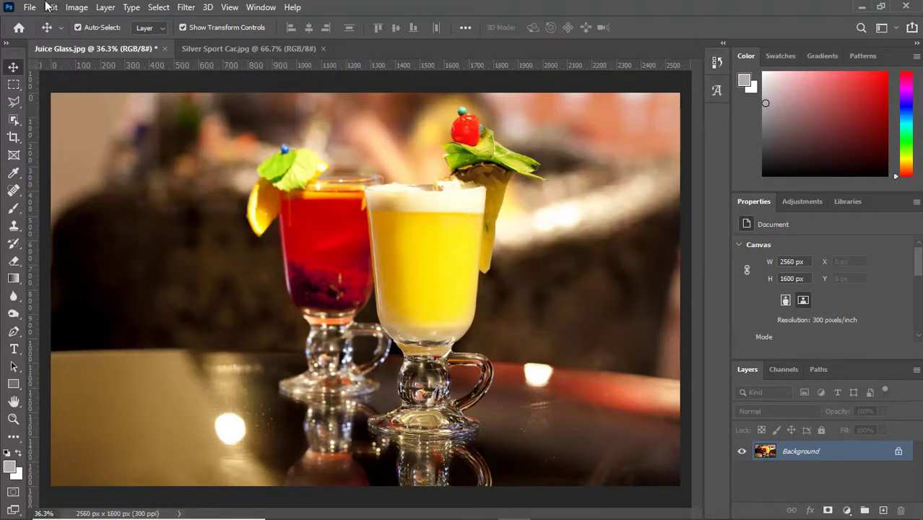
Step: Drag the crop corners inward to frame the two glasses tightly
{"action": "left_click", "coordinate": [13, 137]}
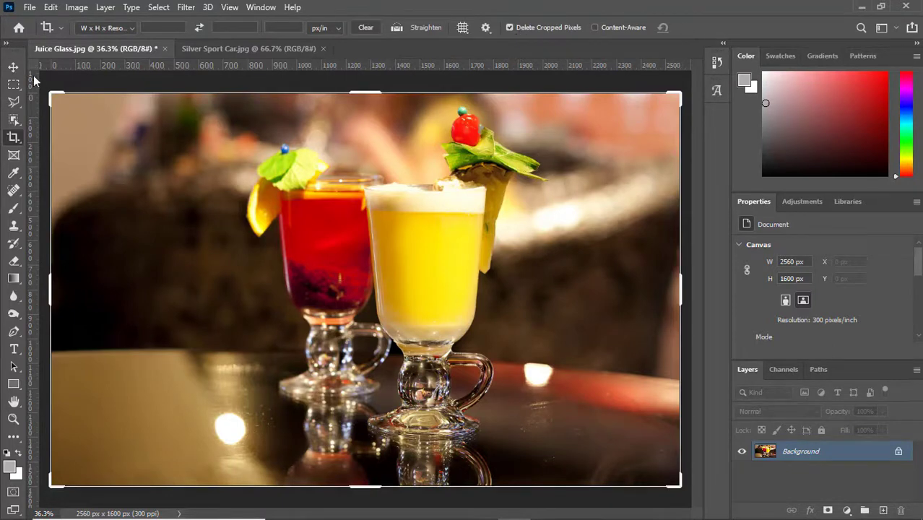
{"action": "left_click_drag", "start_coordinate": [52, 94], "coordinate": [101, 124]}
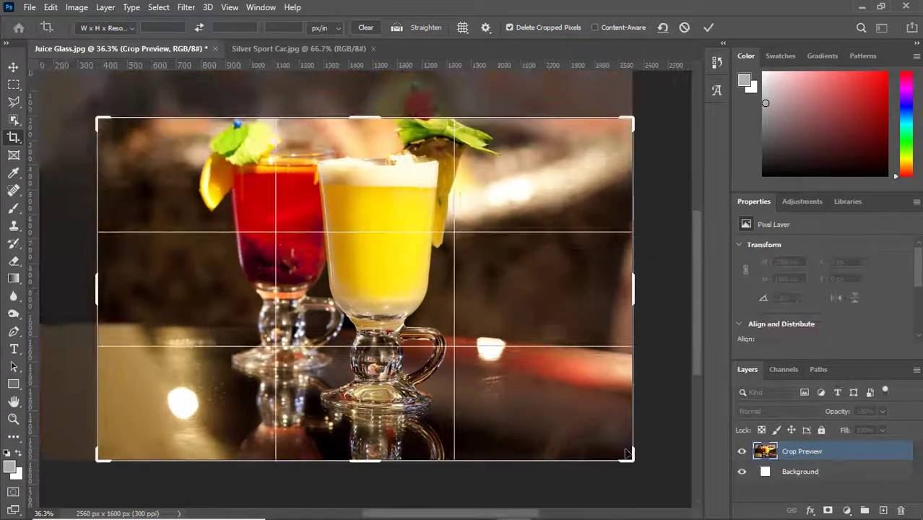
{"action": "left_click_drag", "start_coordinate": [628, 453], "coordinate": [578, 419]}
{"action": "left_click_drag", "start_coordinate": [433, 317], "coordinate": [447, 347]}
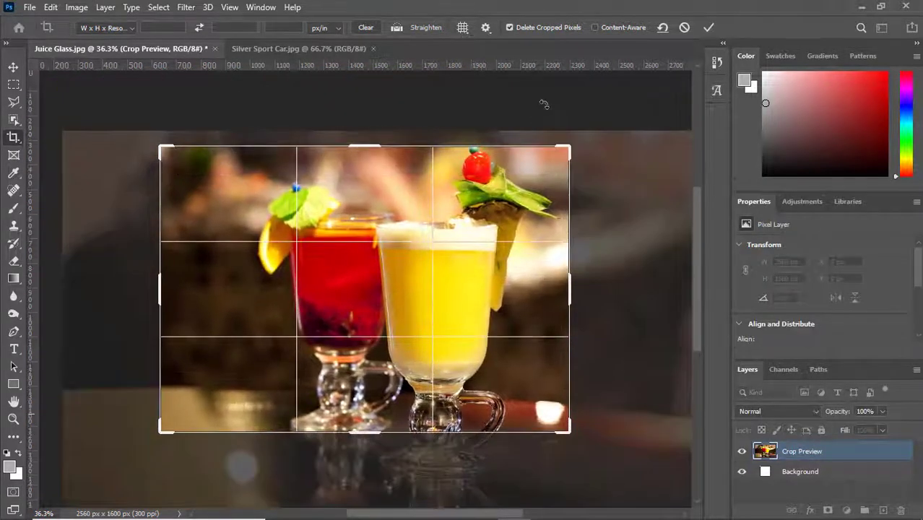
Step: Crop to 1663 × 1159 px with Delete Cropped Pixels off, then slide Layer 0 to reframe the glasses
{"action": "left_click", "coordinate": [509, 28]}
{"action": "key", "text": "Return"}
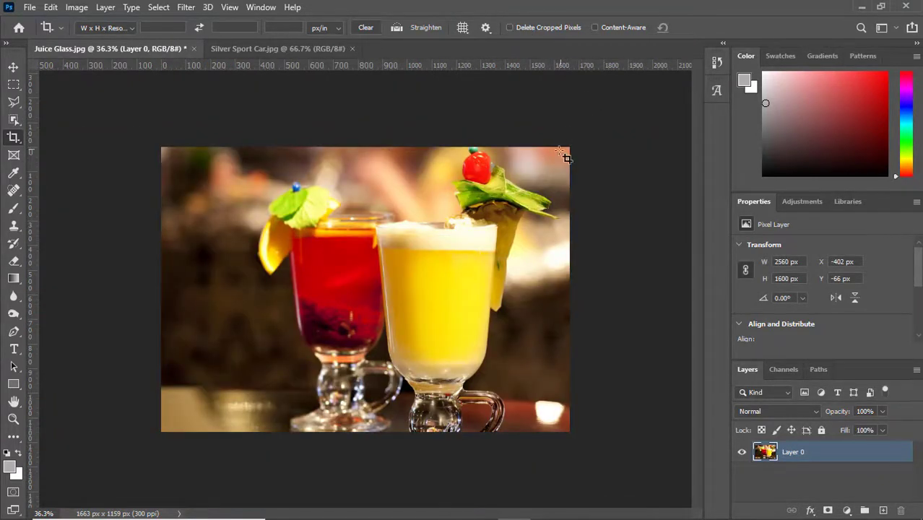
{"action": "left_click", "coordinate": [13, 67]}
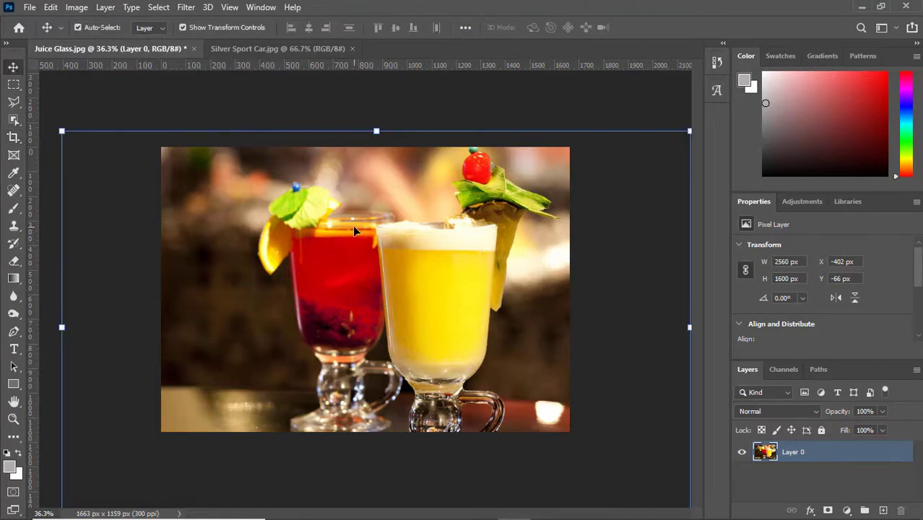
{"action": "left_click_drag", "start_coordinate": [349, 223], "coordinate": [344, 249]}
{"action": "mouse_move", "coordinate": [310, 318]}
{"action": "left_mouse_down"}
{"action": "mouse_move", "coordinate": [325, 290]}
{"action": "mouse_move", "coordinate": [304, 286]}
{"action": "left_mouse_up"}
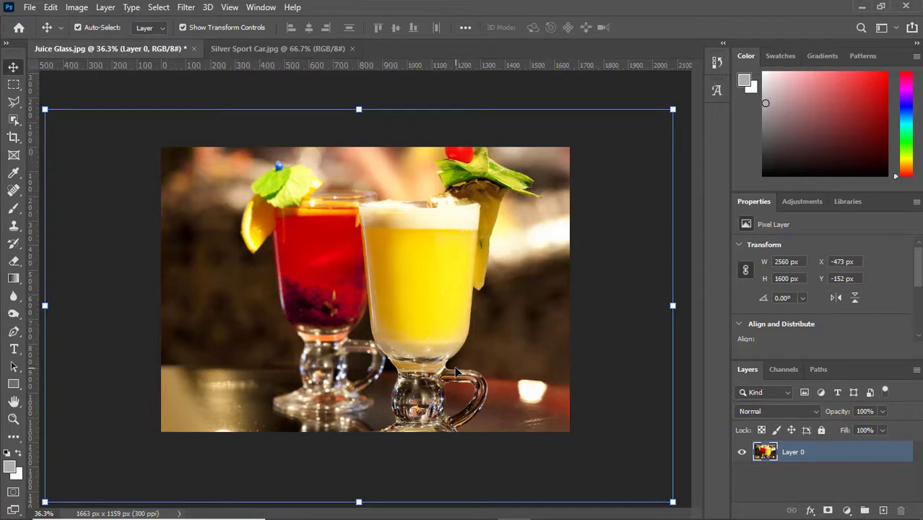
Step: Revert Juice Glass to its original History snapshot and switch to the Silver Sport Car.jpg tab
{"action": "left_click", "coordinate": [715, 65]}
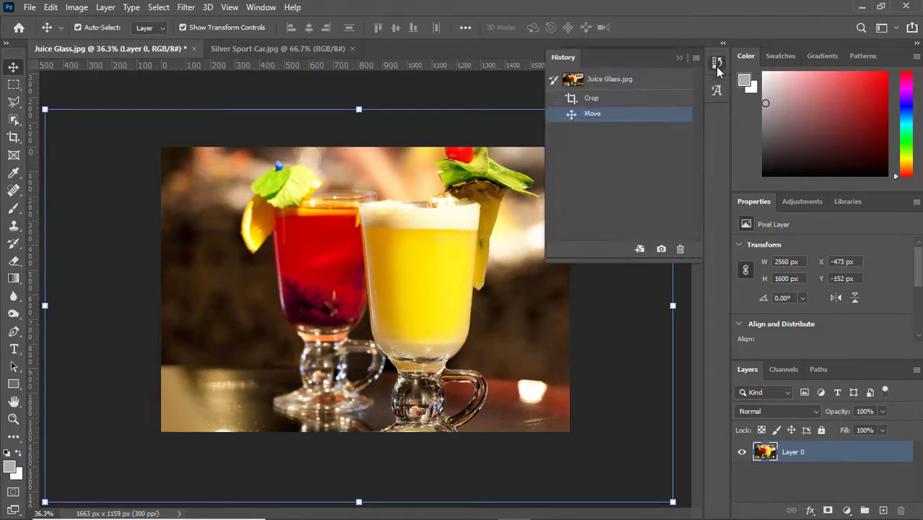
{"action": "left_click", "coordinate": [637, 79]}
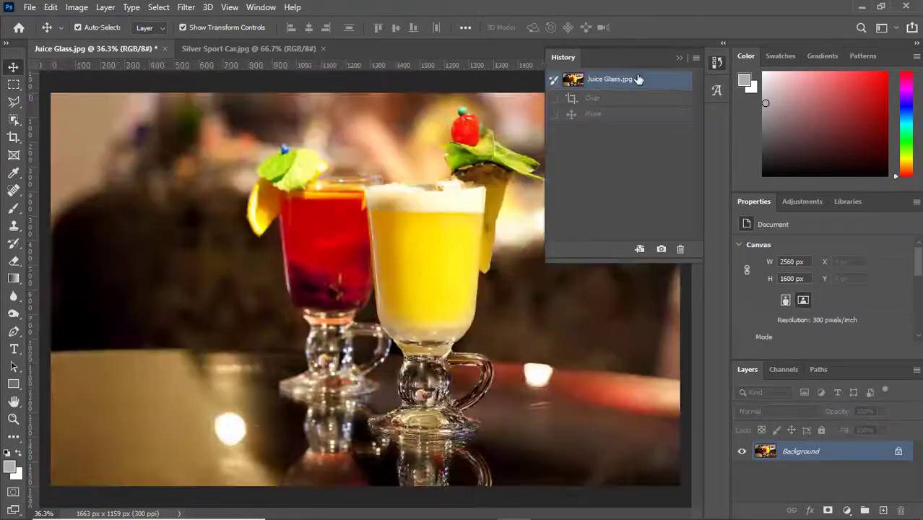
{"action": "left_click", "coordinate": [676, 57]}
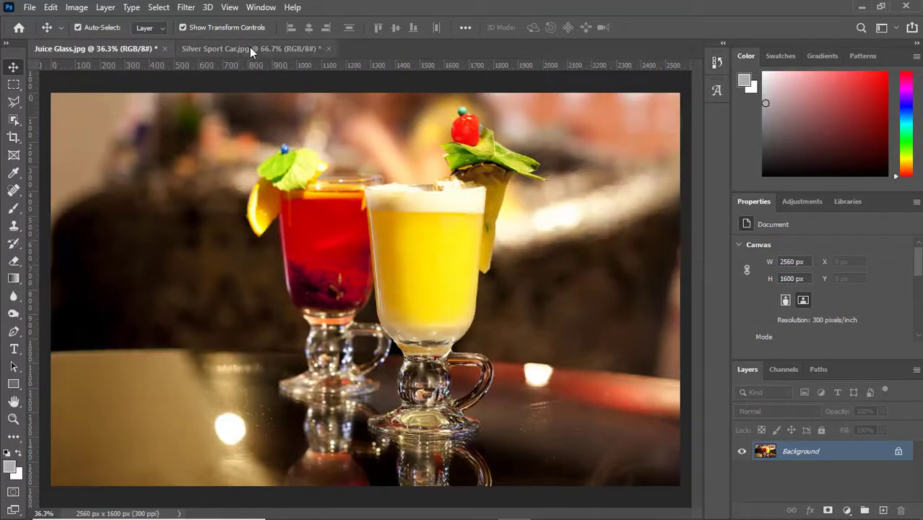
{"action": "left_click", "coordinate": [252, 48]}
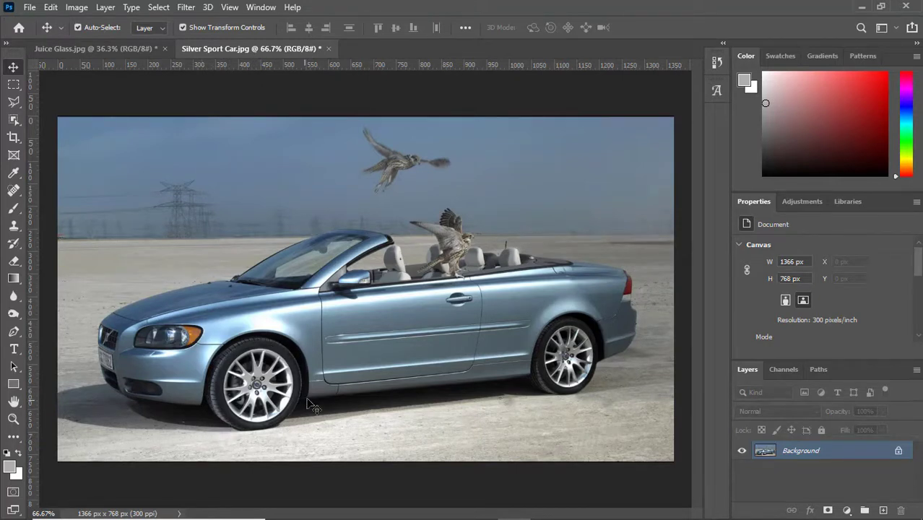
Step: Level the tilted car photo by tracing the horizon with the crop tool's Straighten option
{"action": "left_click", "coordinate": [13, 140]}
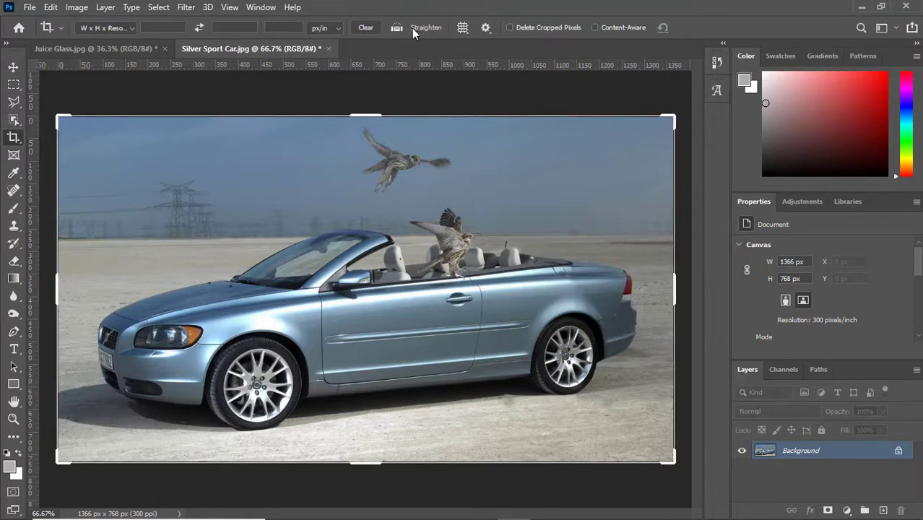
{"action": "left_click", "coordinate": [397, 28]}
{"action": "left_click_drag", "start_coordinate": [189, 437], "coordinate": [628, 387]}
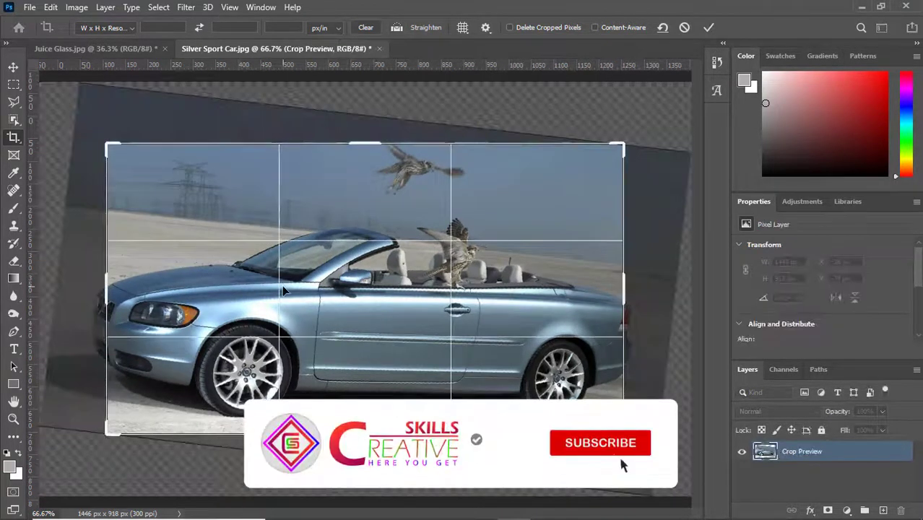
Step: Widen the crop left and right, fine-tune rotation, and lower the top edge to about 1446 × 918 px
{"action": "left_click_drag", "start_coordinate": [102, 282], "coordinate": [87, 282]}
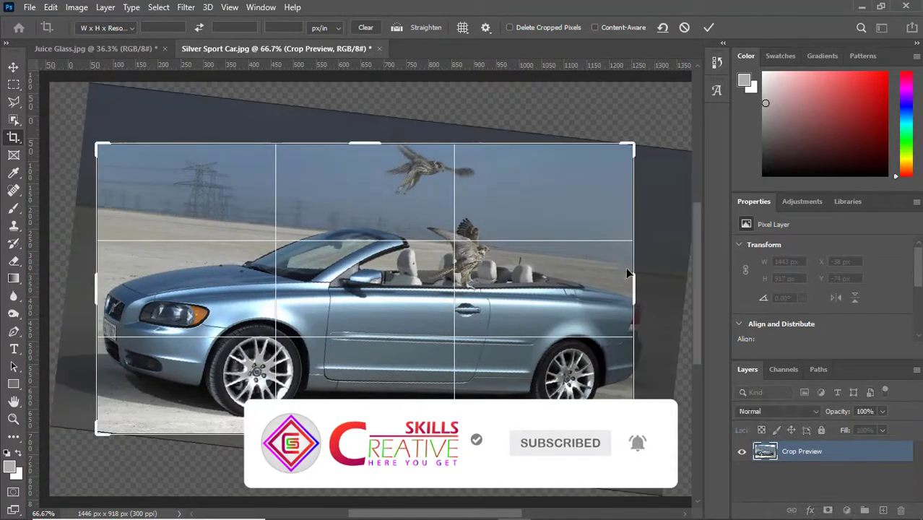
{"action": "left_click_drag", "start_coordinate": [638, 284], "coordinate": [644, 284]}
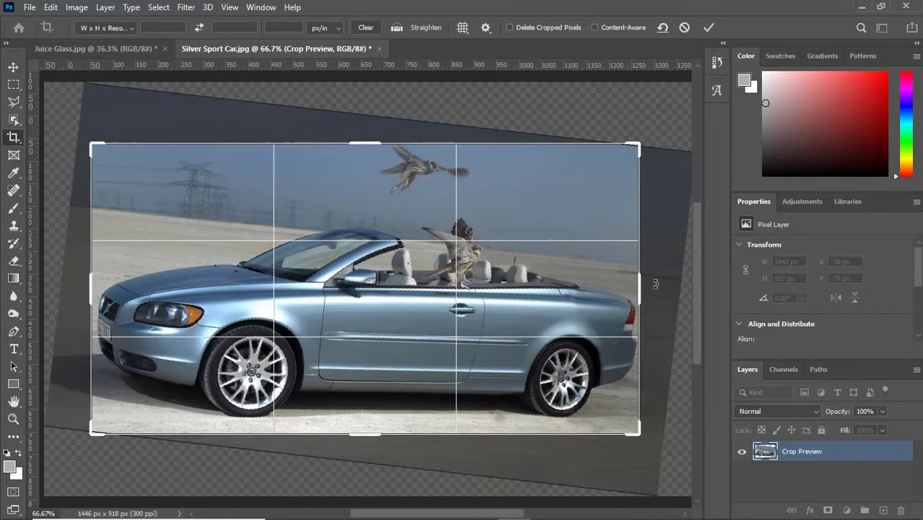
{"action": "mouse_move", "coordinate": [649, 281]}
{"action": "left_mouse_down"}
{"action": "mouse_move", "coordinate": [661, 298]}
{"action": "mouse_move", "coordinate": [662, 286]}
{"action": "left_mouse_up"}
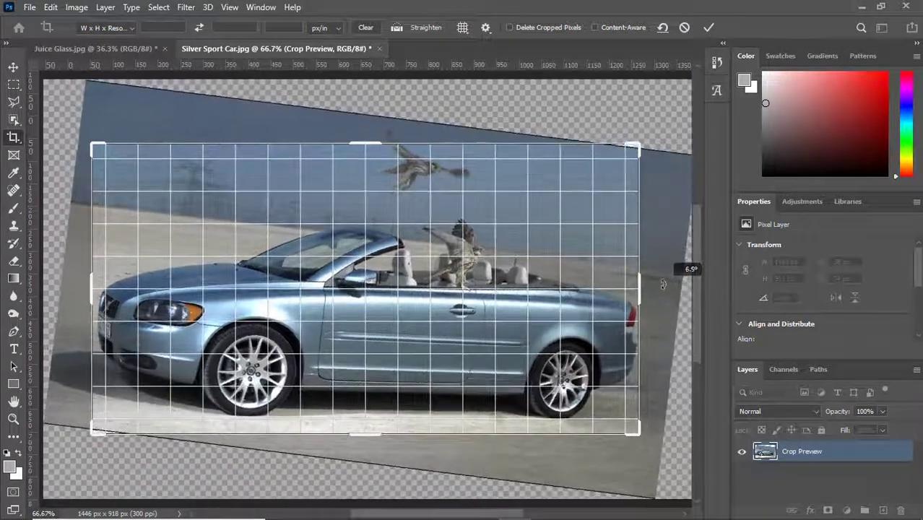
{"action": "mouse_move", "coordinate": [661, 286]}
{"action": "left_mouse_down"}
{"action": "mouse_move", "coordinate": [661, 270]}
{"action": "mouse_move", "coordinate": [626, 270]}
{"action": "left_mouse_up"}
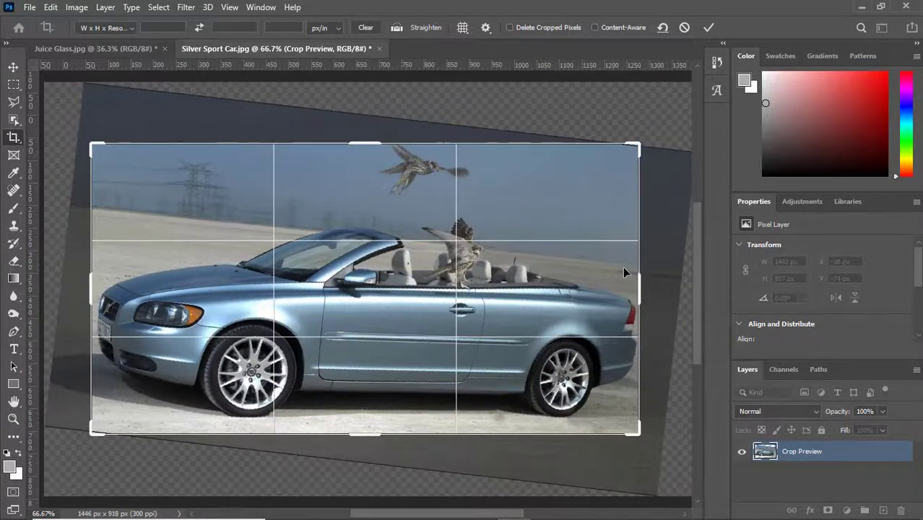
{"action": "left_click_drag", "start_coordinate": [366, 145], "coordinate": [371, 189]}
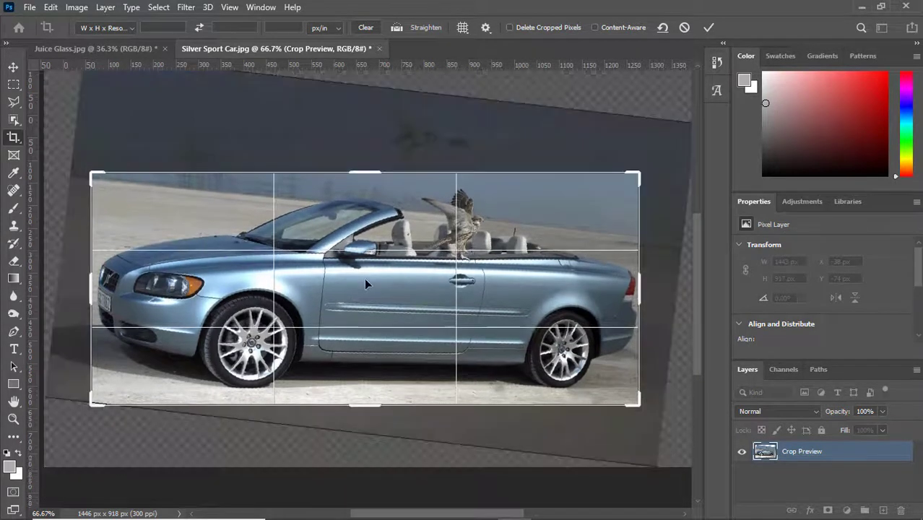